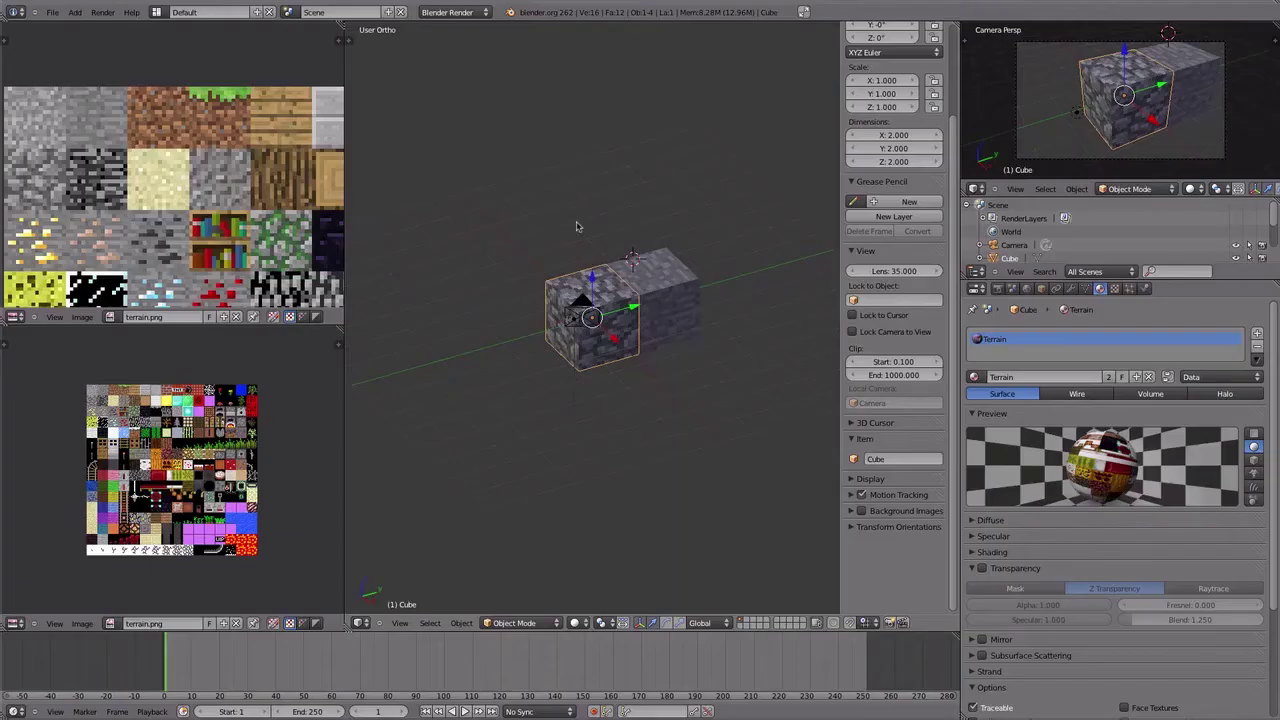
- Orbit the view around the cobblestone cube until the scene camera is visible
{"action": "middle_click_drag", "start_coordinate": [577, 226], "coordinate": [654, 210]}
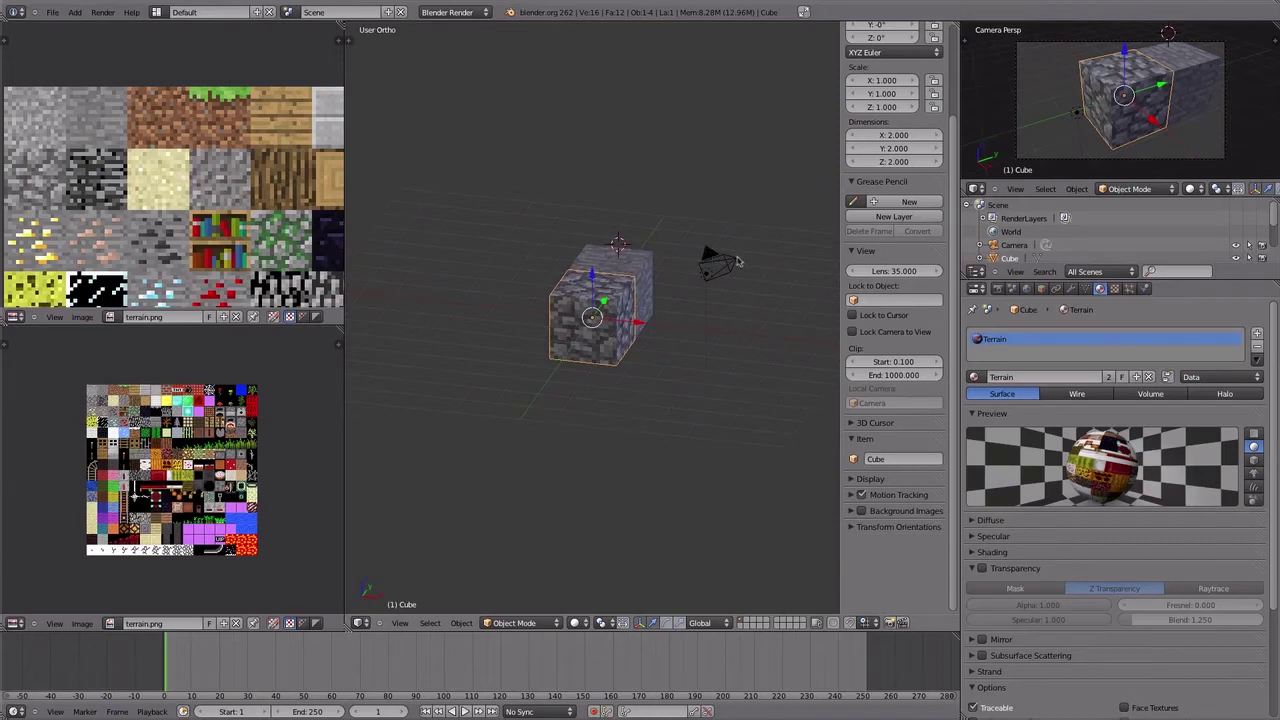
- Slide the stone cubes along the X axis, then reselect the original Cube
{"action": "middle_click_drag", "start_coordinate": [740, 262], "coordinate": [650, 273]}
{"action": "scroll", "coordinate": [650, 273], "scroll_direction": "up", "scroll_amount": 2}
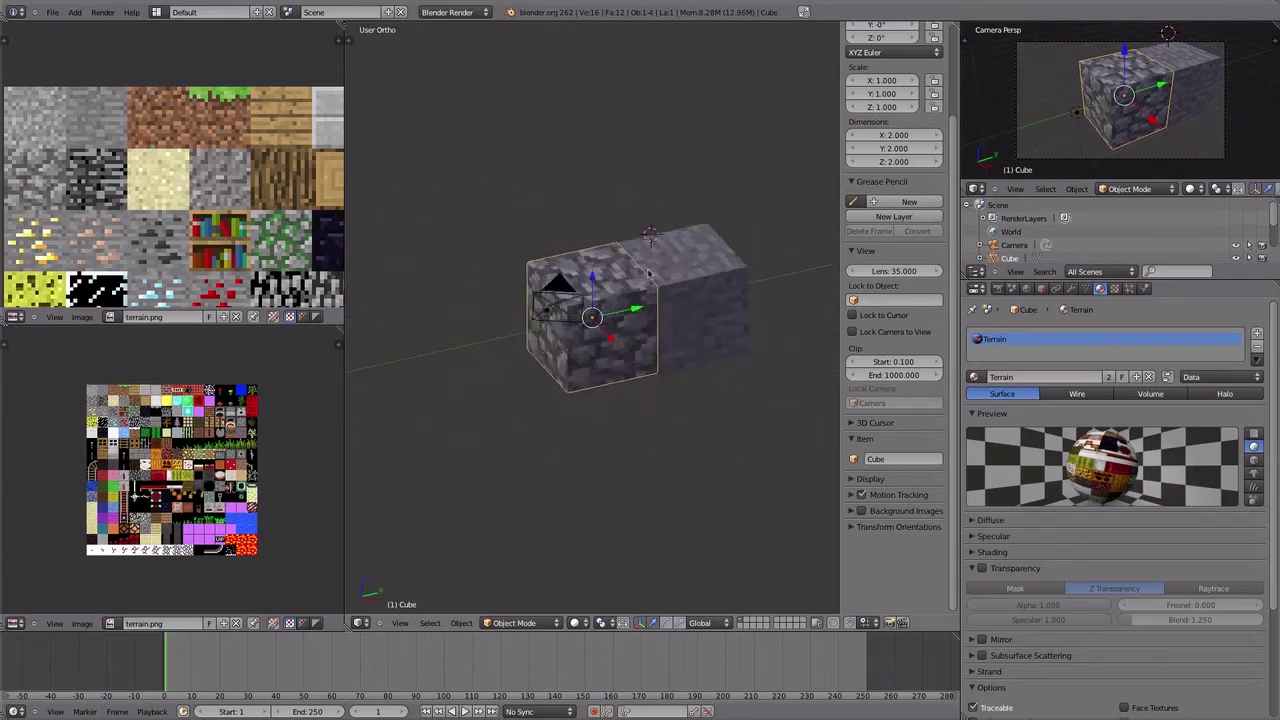
{"action": "scroll", "coordinate": [726, 265], "scroll_direction": "up", "scroll_amount": 1}
{"action": "right_click", "coordinate": [726, 263]}
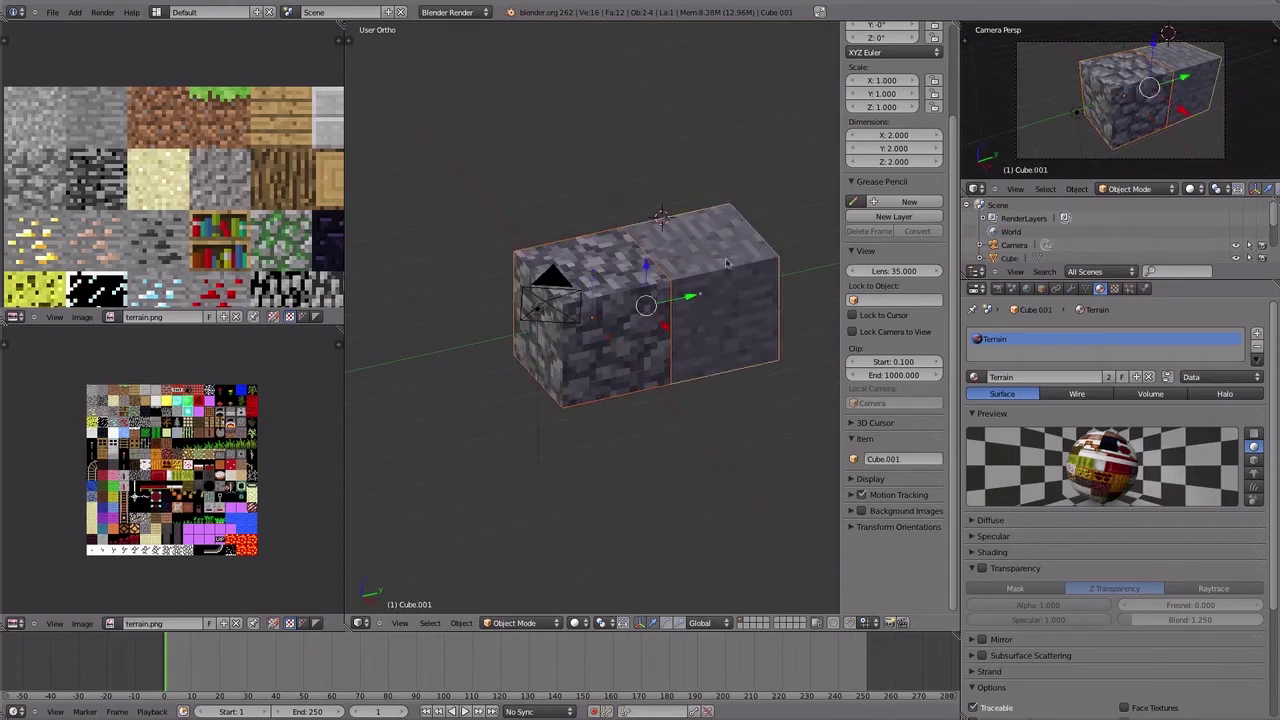
{"action": "key", "text": "g"}
{"action": "key", "text": "x"}
{"action": "key", "text": "Return"}
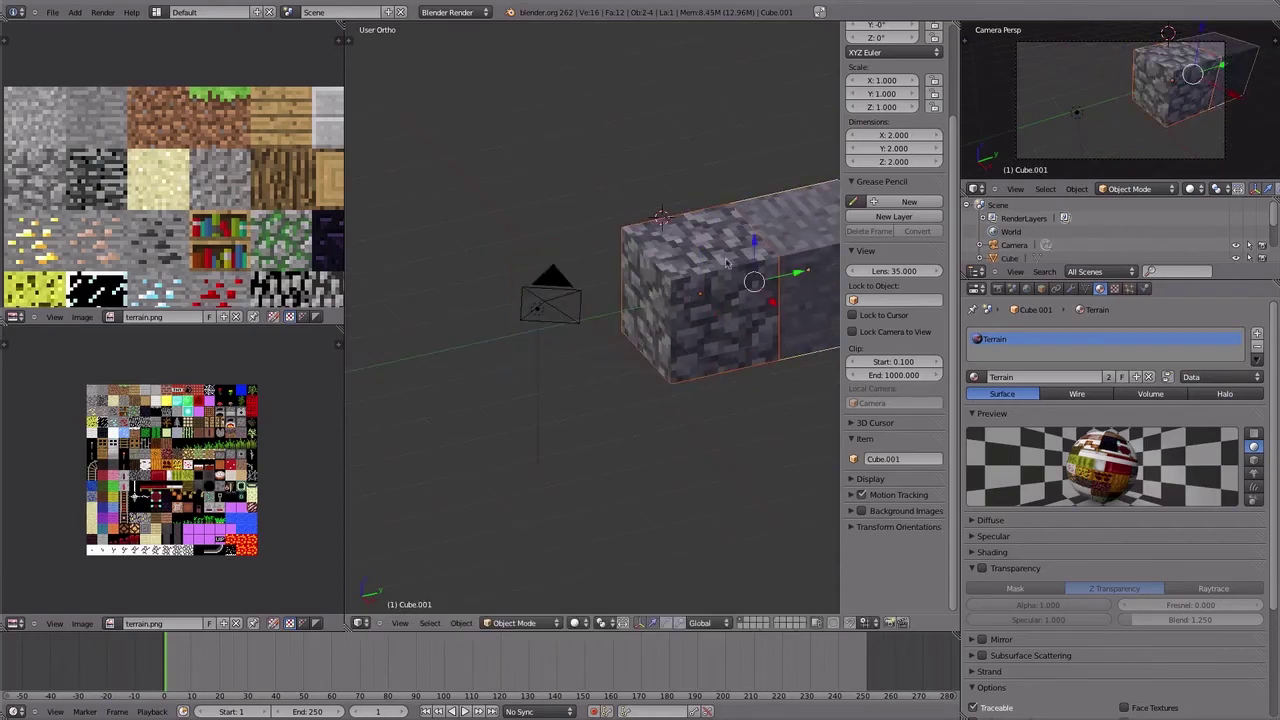
{"action": "right_click", "coordinate": [727, 263]}
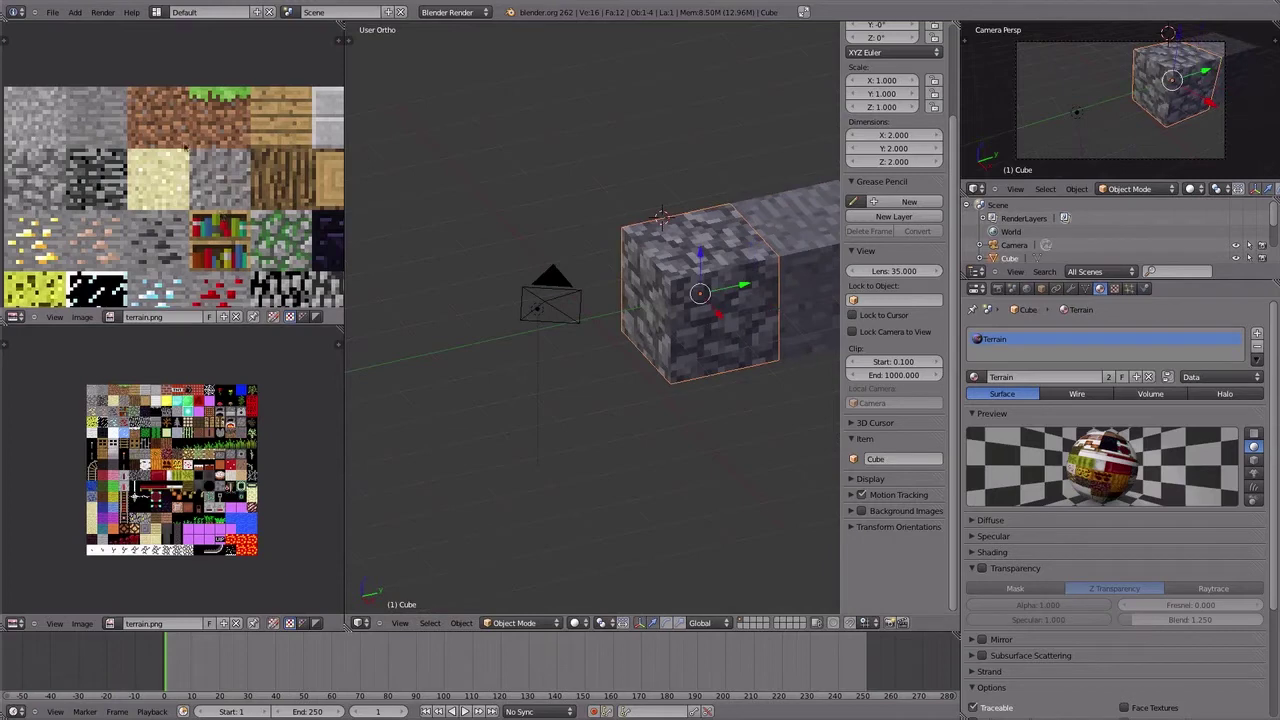
- Enable Lock to Cursor and reset the 3D cursor location to 0,0,0
{"action": "mouse_move", "coordinate": [700, 285]}
{"action": "middle_mouse_down"}
{"action": "mouse_move", "coordinate": [745, 270]}
{"action": "mouse_move", "coordinate": [765, 342]}
{"action": "middle_mouse_up"}
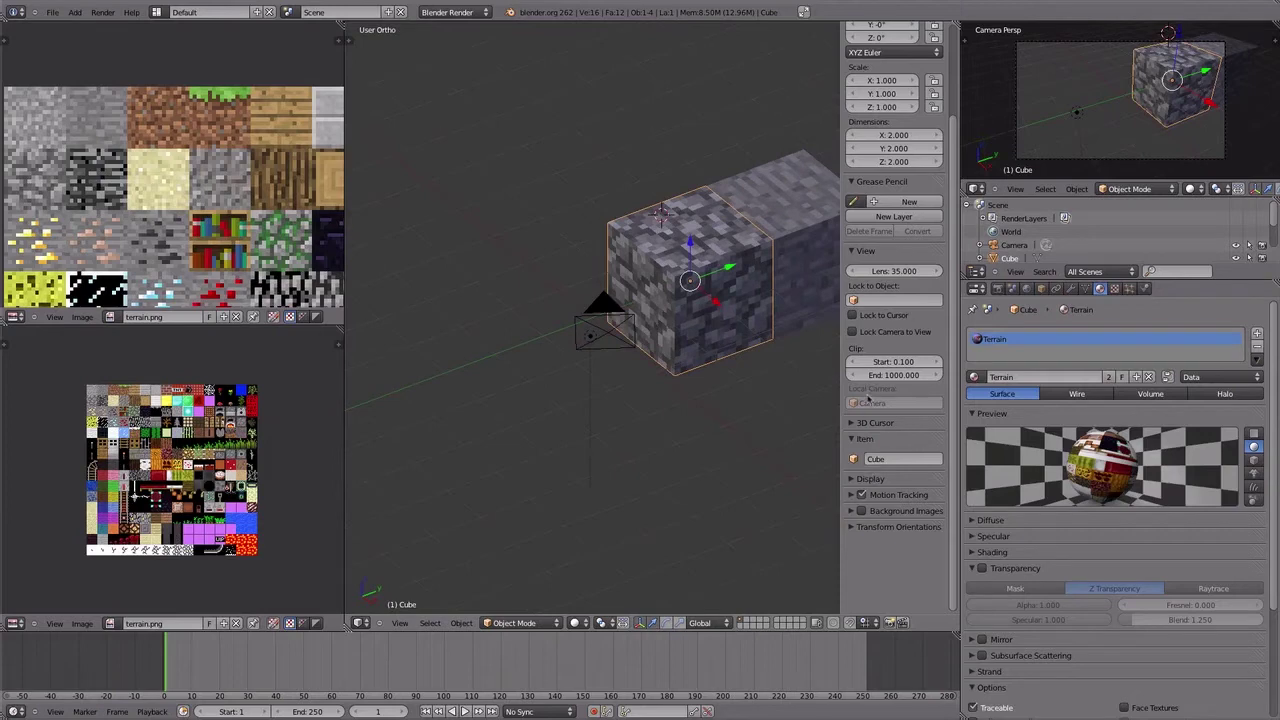
{"action": "left_click", "coordinate": [858, 315]}
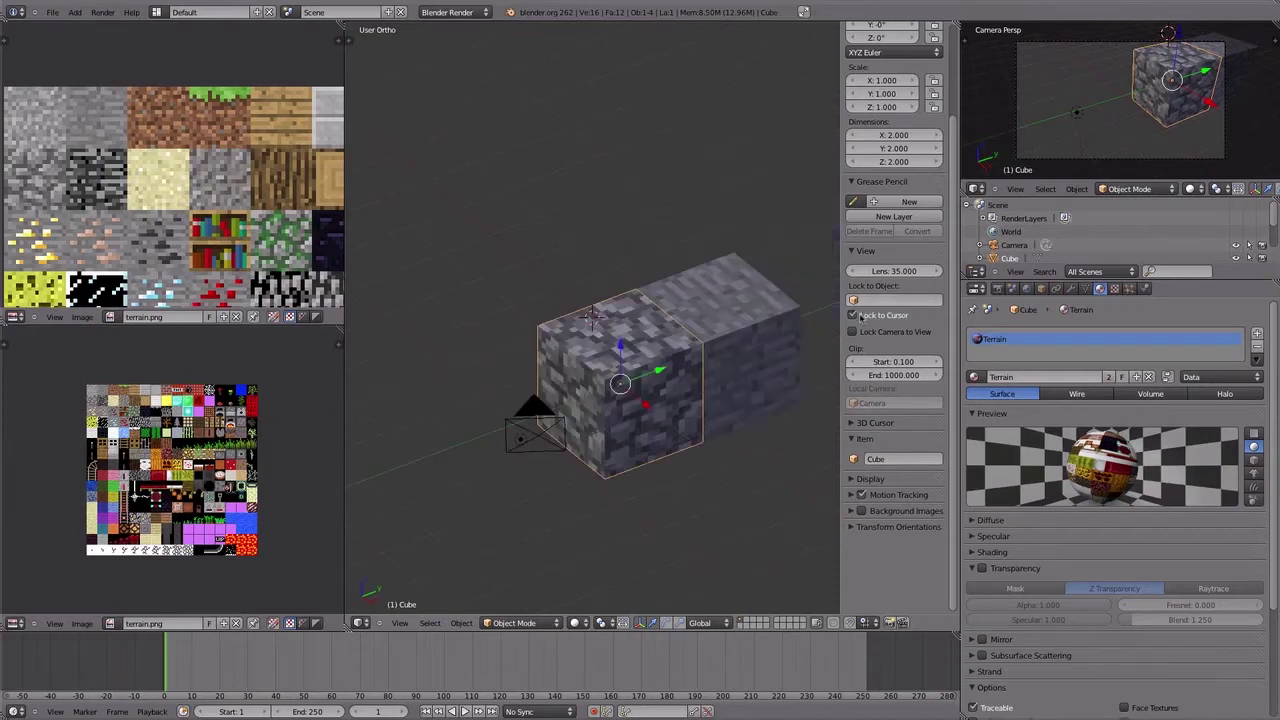
{"action": "left_click", "coordinate": [860, 423]}
{"action": "right_click", "coordinate": [893, 473]}
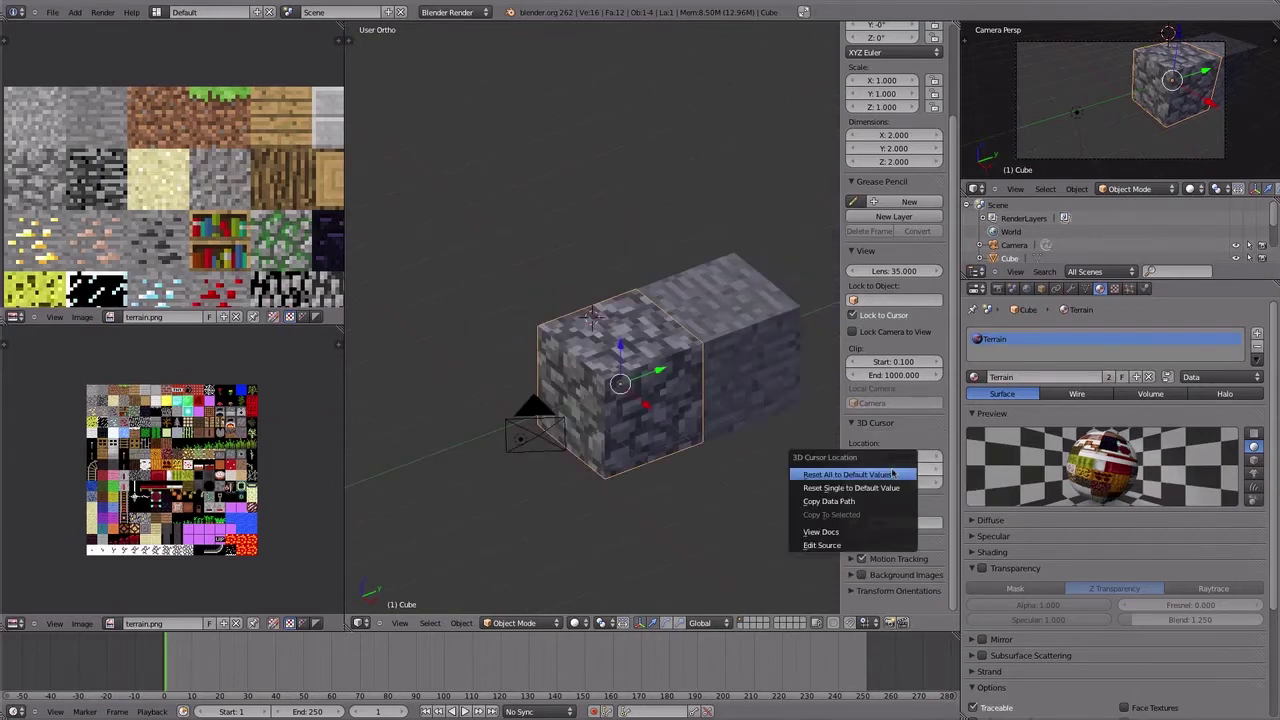
{"action": "left_click", "coordinate": [893, 473]}
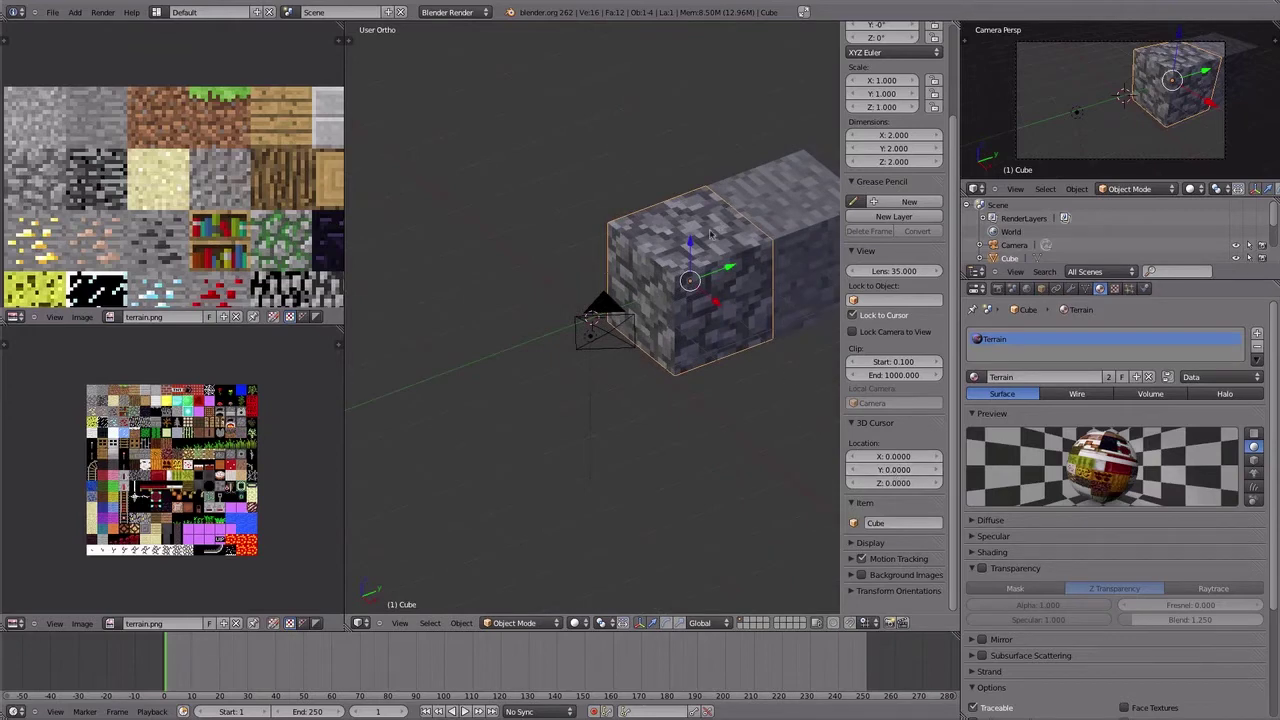
- Duplicate the stone cube -2 units along Y to create Cube.002
{"action": "key", "text": "shift+d"}
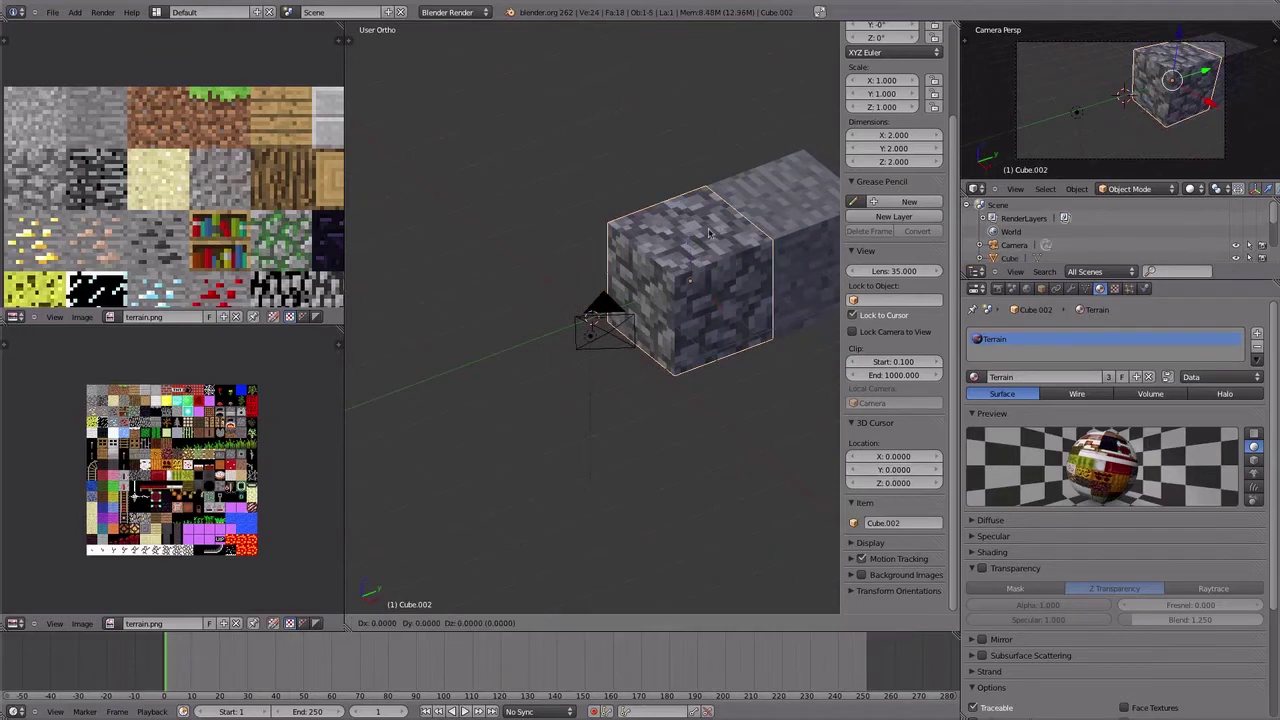
{"action": "type", "text": "y"}
{"action": "type", "text": "-2"}
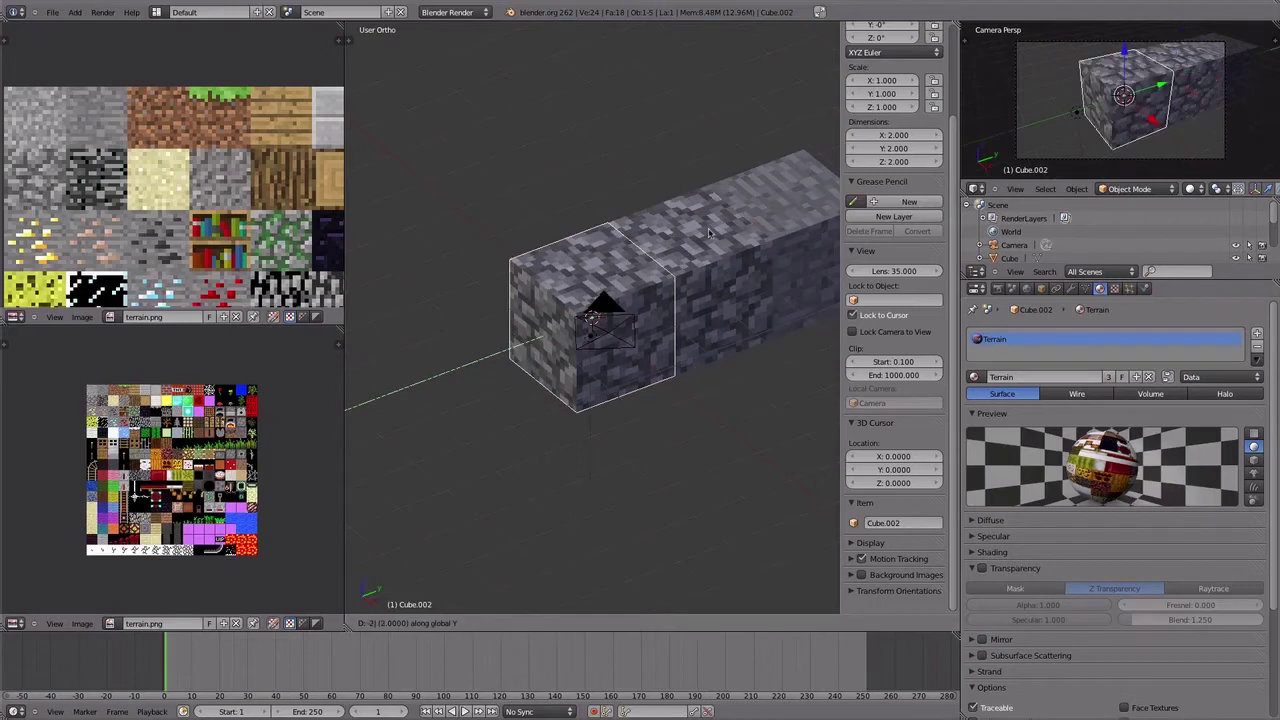
{"action": "key", "text": "Return"}
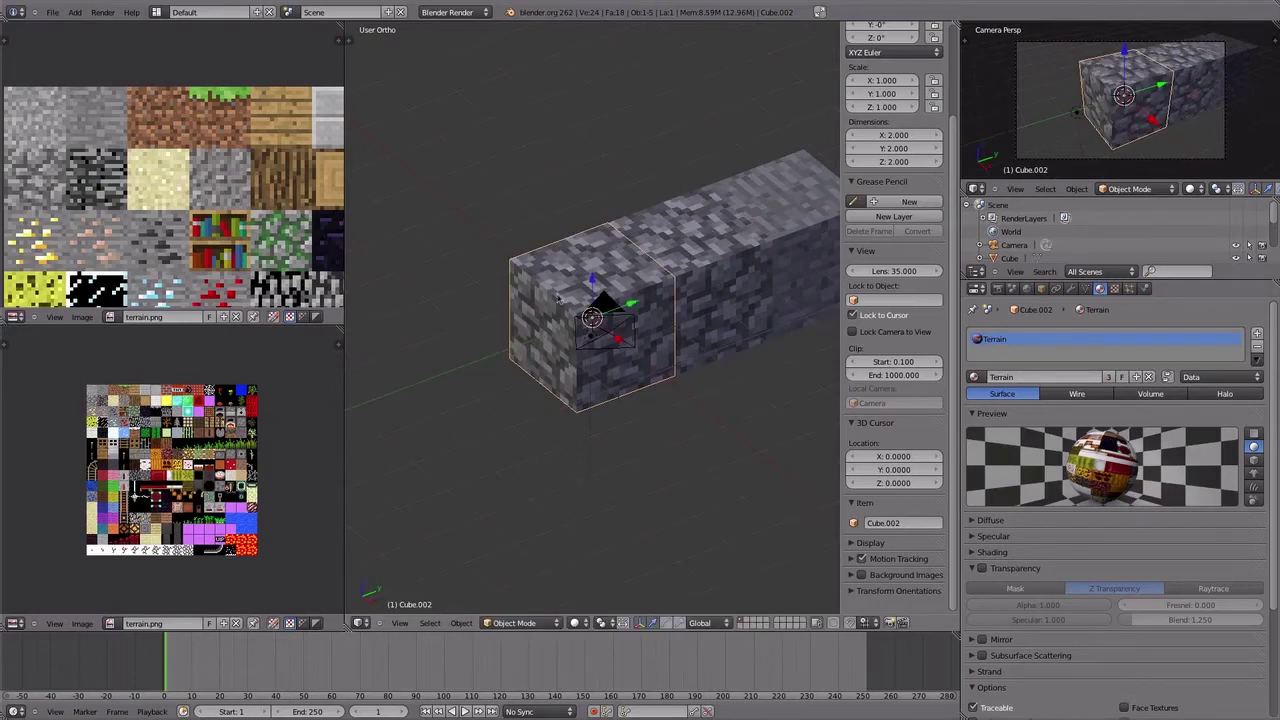
- In Edit Mode, select Cube.002's four side faces, using wireframe to reach hidden ones
{"action": "key", "text": "Tab"}
{"action": "key", "text": "a"}
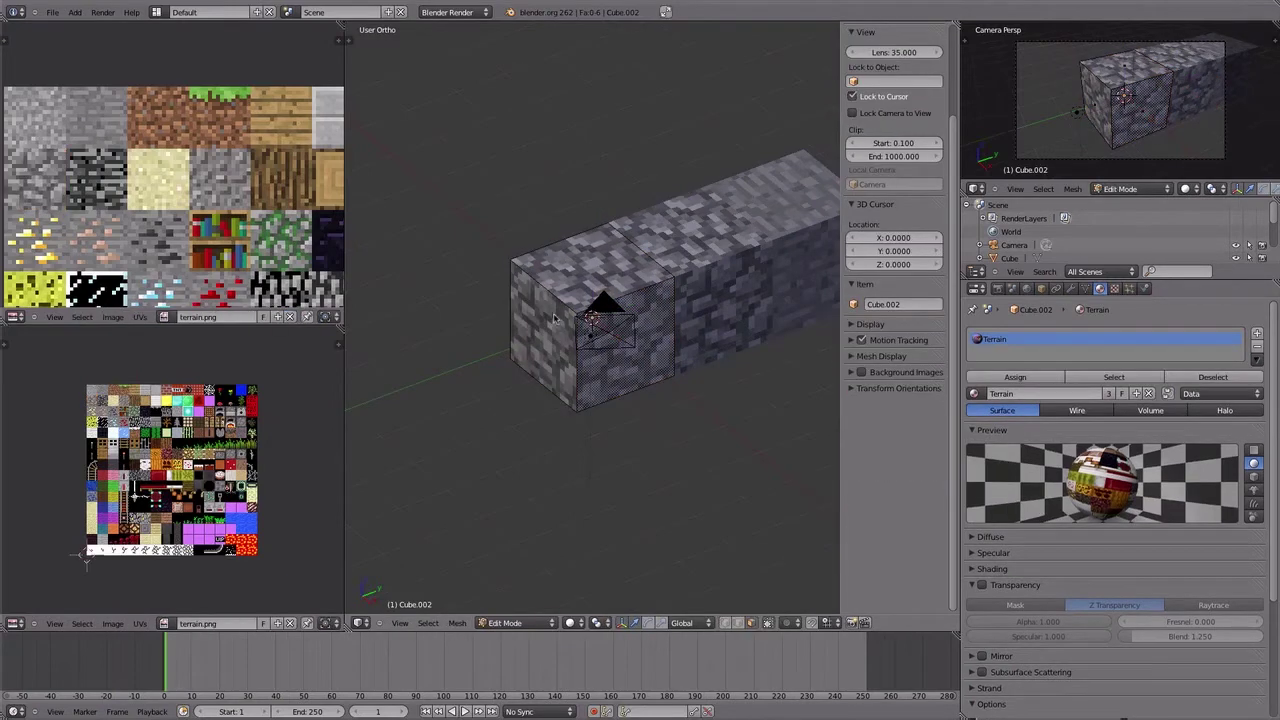
{"action": "right_click", "coordinate": [540, 340]}
{"action": "right_click", "coordinate": [655, 347], "text": "shift"}
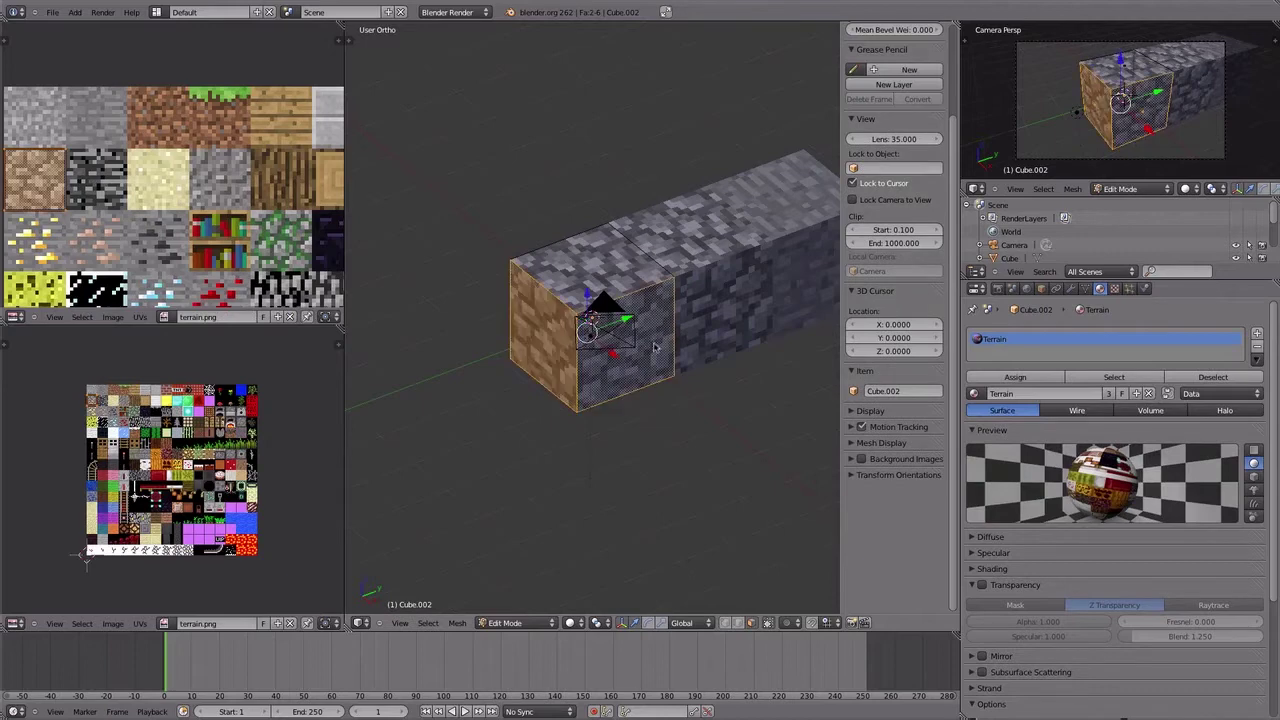
{"action": "key", "text": "z"}
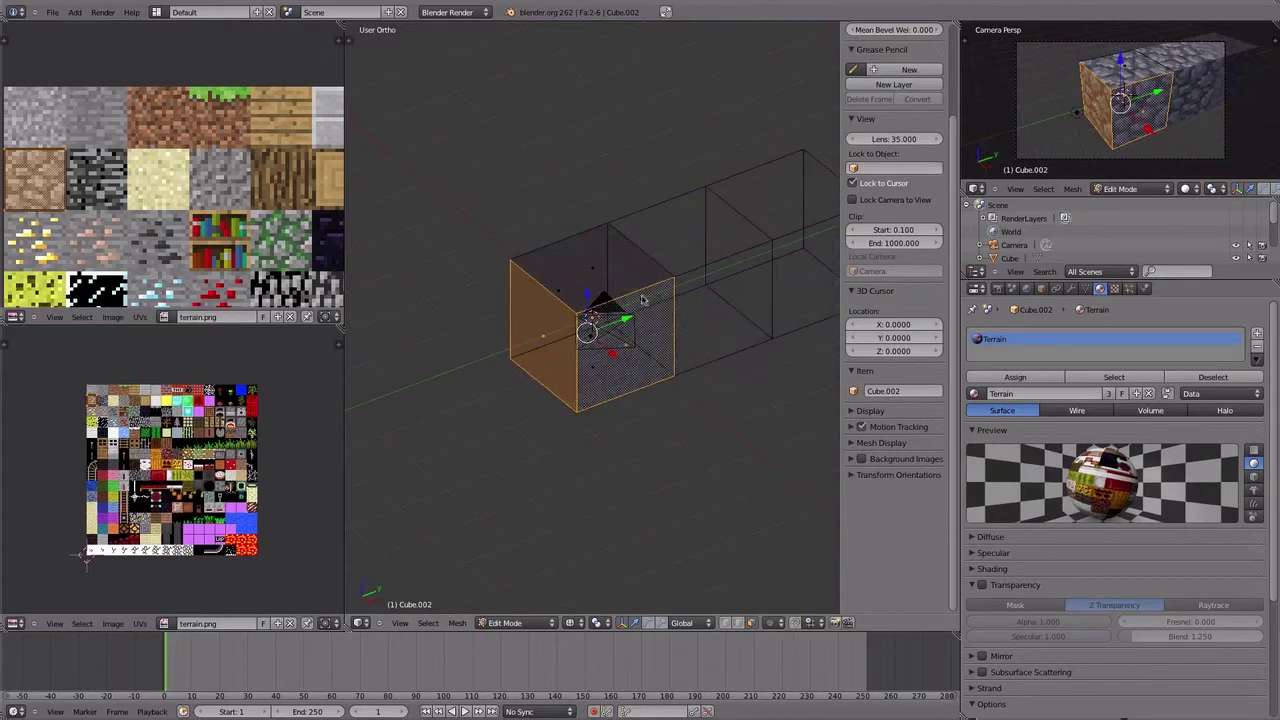
{"action": "right_click", "coordinate": [643, 302], "text": "shift"}
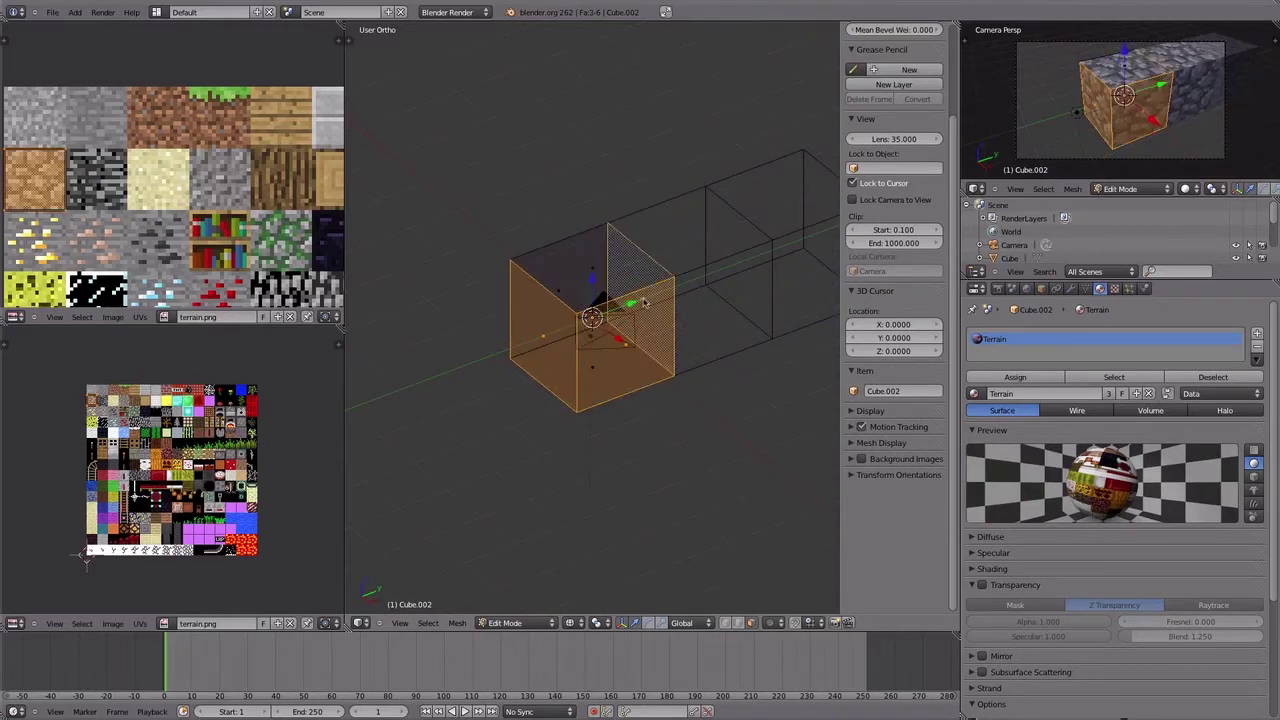
{"action": "right_click", "coordinate": [555, 294], "text": "shift"}
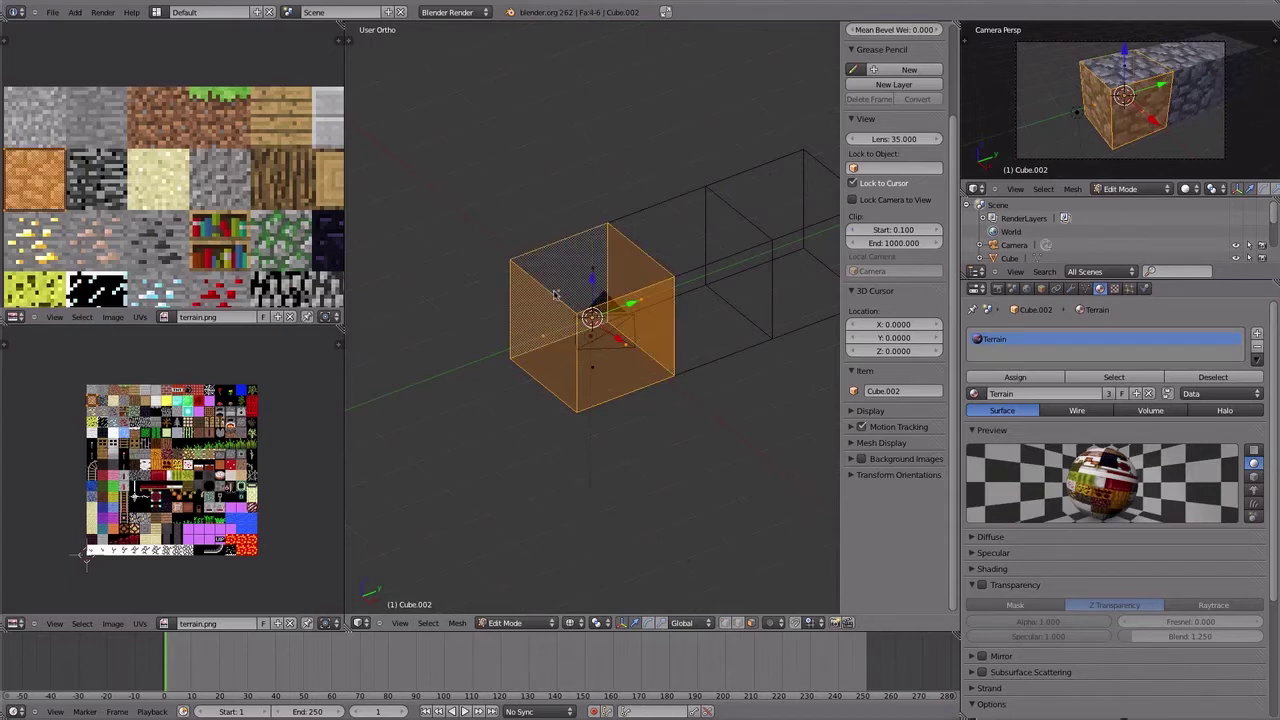
{"action": "key", "text": "z"}
{"action": "mouse_move", "coordinate": [555, 294]}
{"action": "middle_mouse_down"}
{"action": "mouse_move", "coordinate": [721, 289]}
{"action": "mouse_move", "coordinate": [829, 163]}
{"action": "middle_mouse_up"}
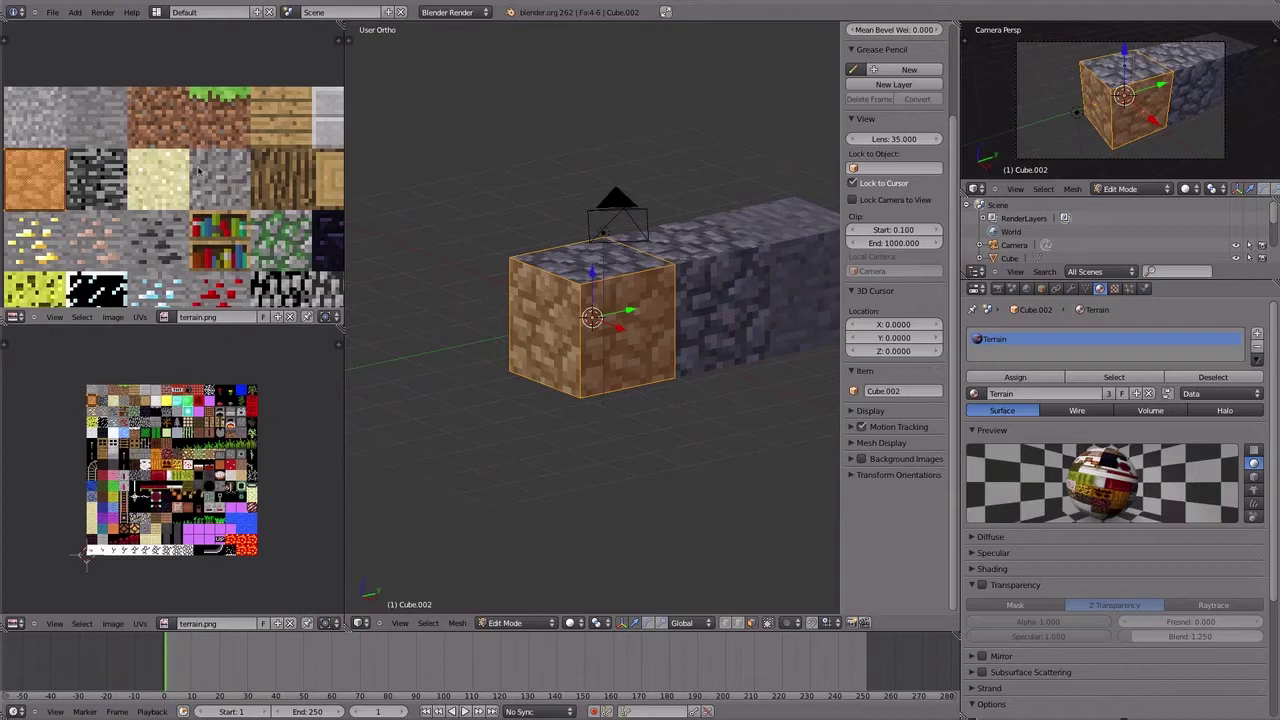
- Move the side faces' UVs onto the grass-side tile of terrain.png
{"action": "key", "text": "g"}
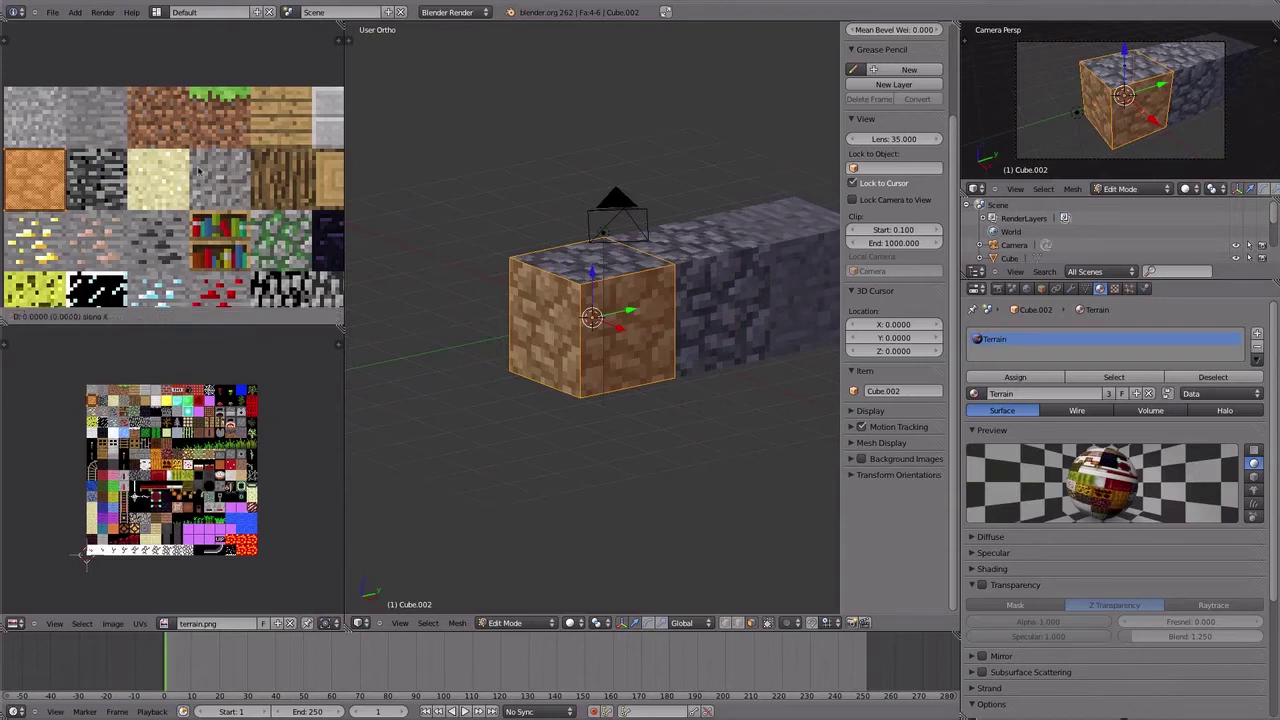
{"action": "left_click", "coordinate": [198, 172]}
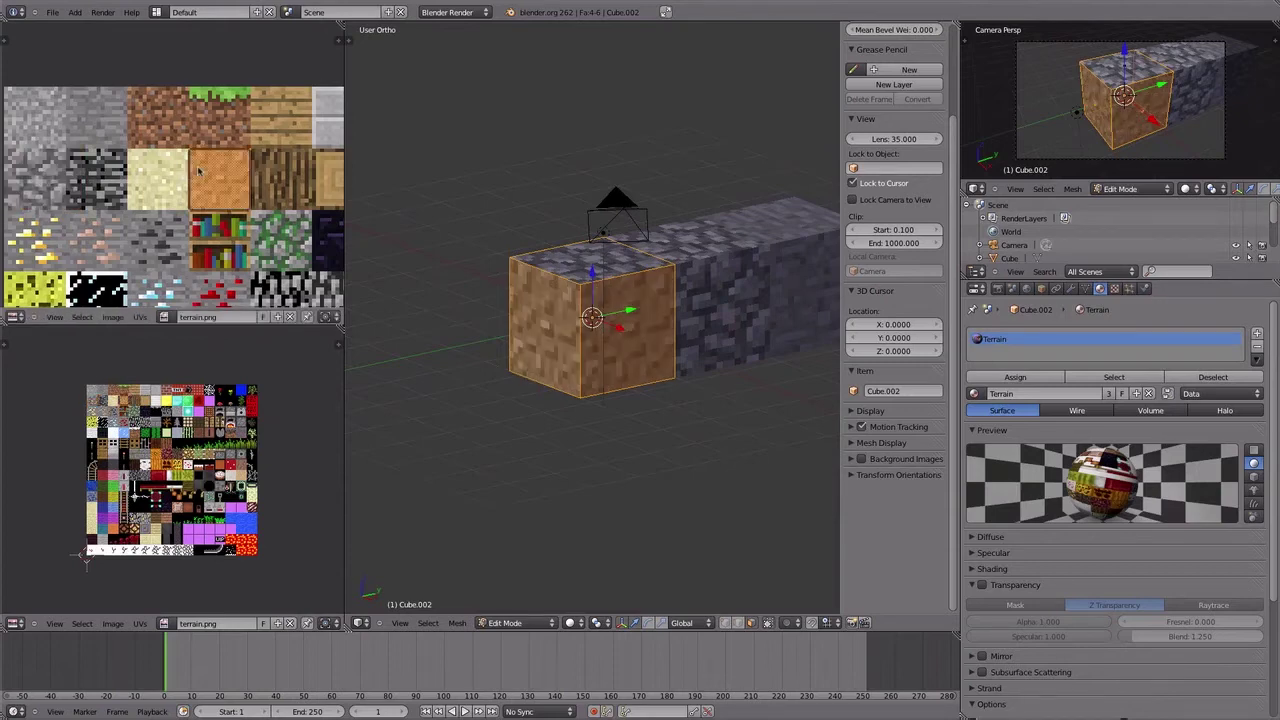
{"action": "key", "text": "Tab"}
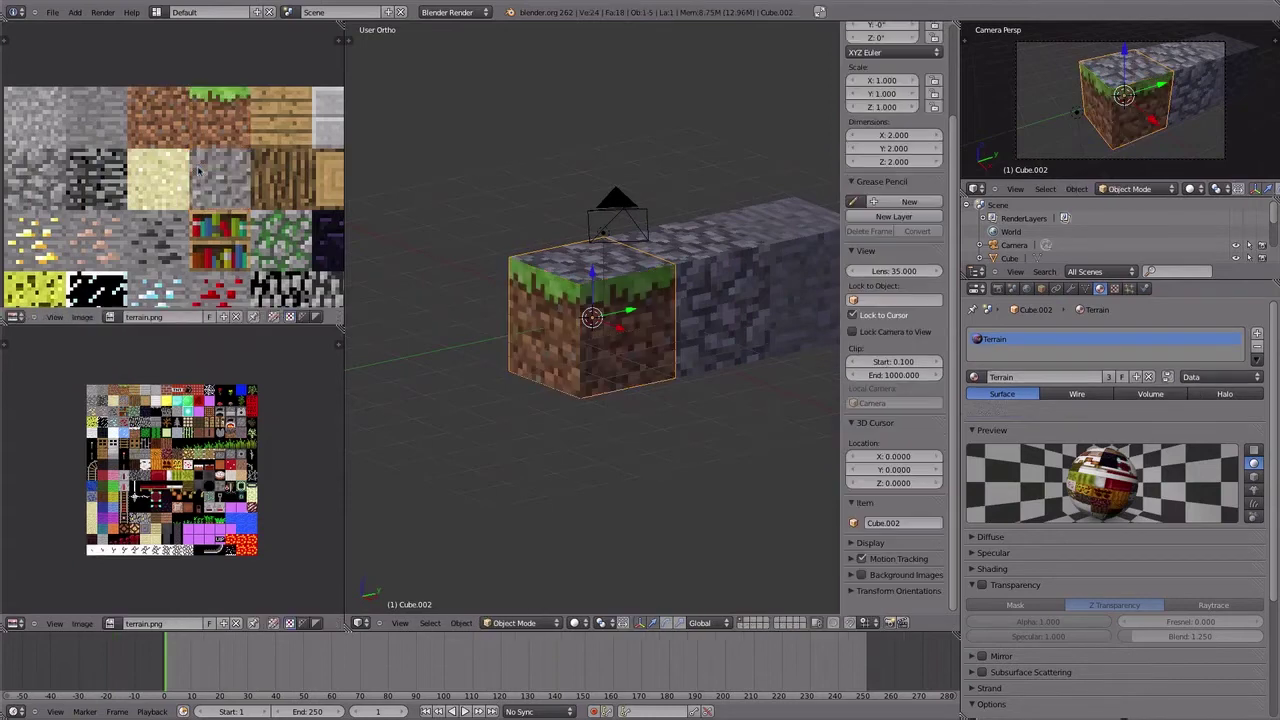
- Render the block to check the grass sides, then close the render
{"action": "key", "text": "F12"}
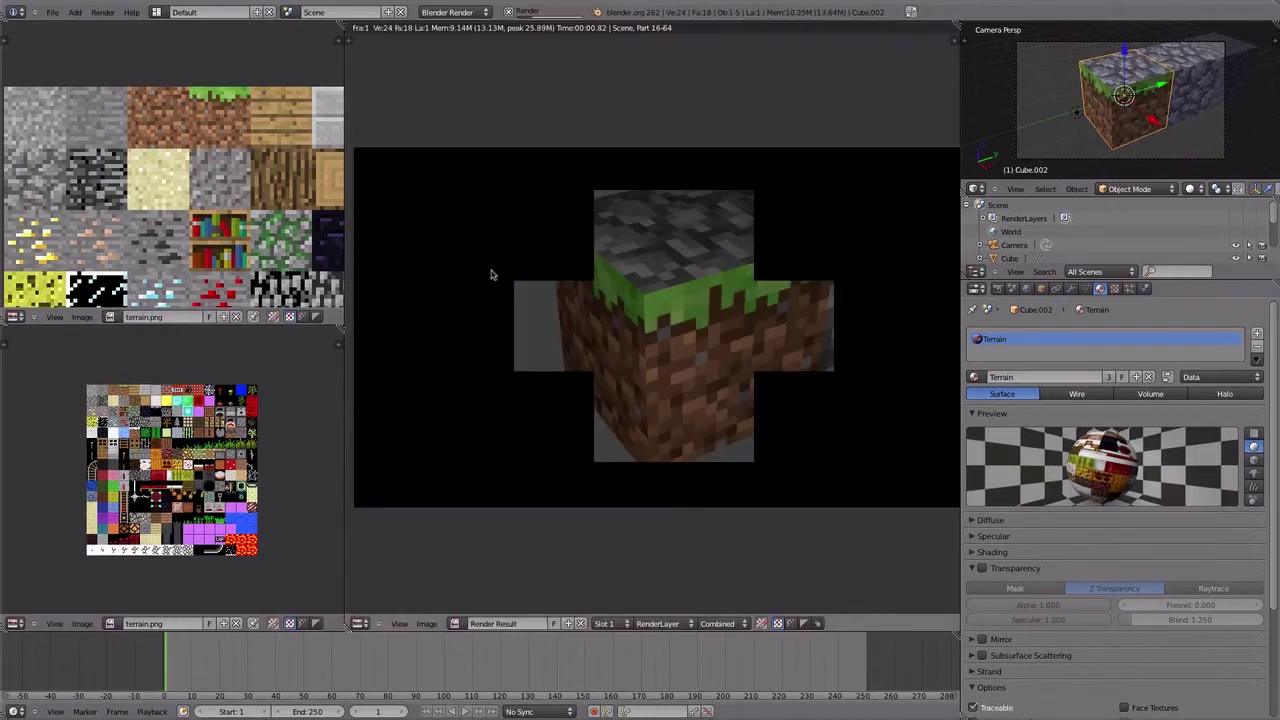
{"action": "key", "text": "Escape"}
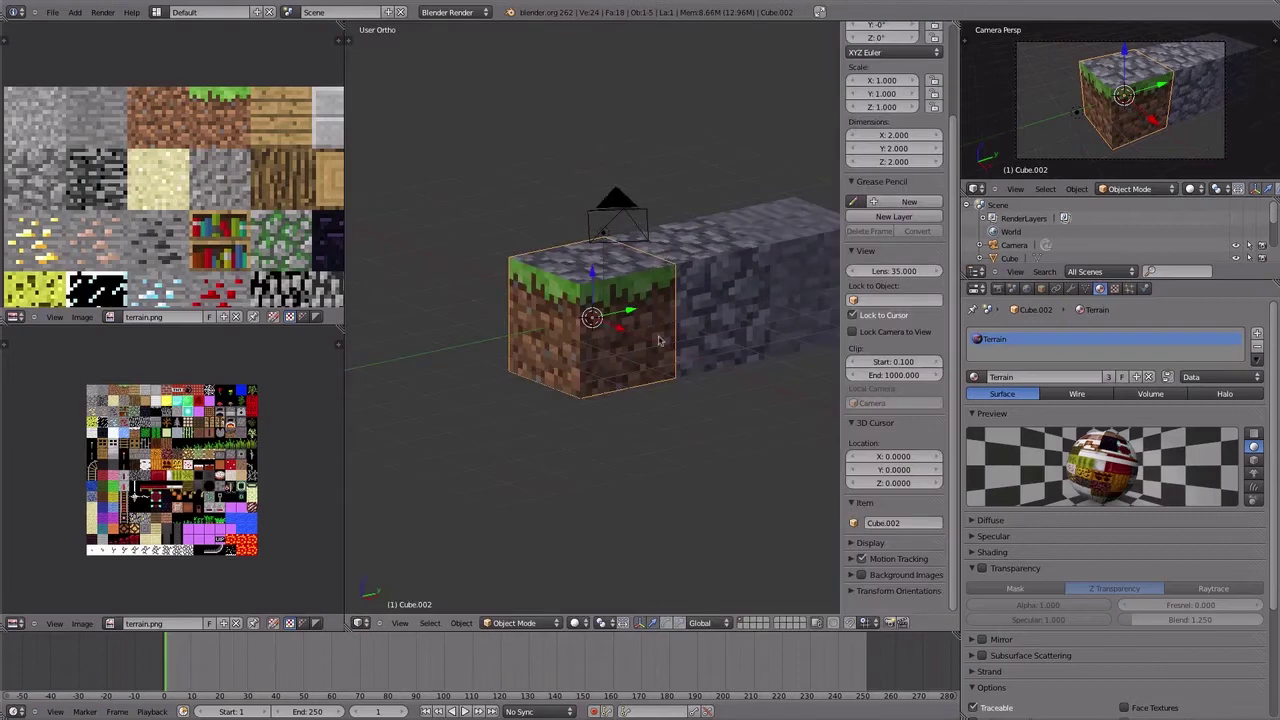
{"action": "middle_click_drag", "start_coordinate": [660, 342], "coordinate": [590, 366]}
- Move the bottom face's UVs onto the plain dirt tile
{"action": "key", "text": "Tab"}
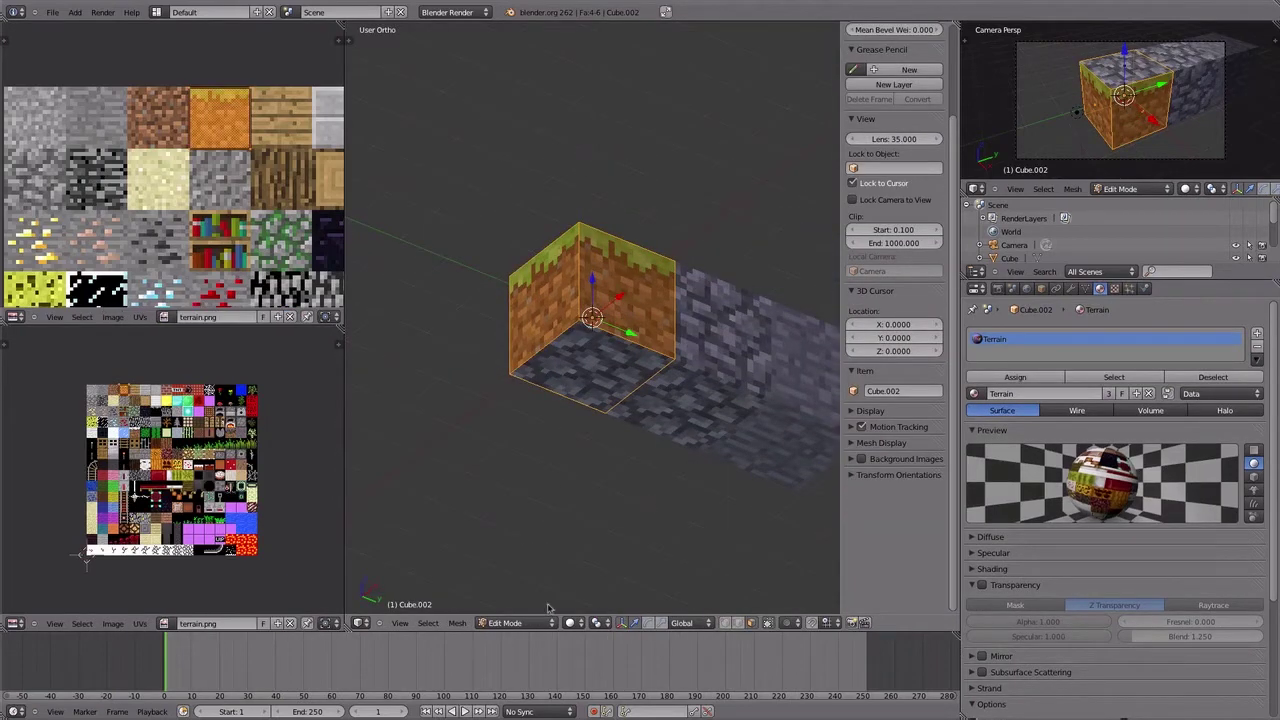
{"action": "right_click", "coordinate": [592, 365]}
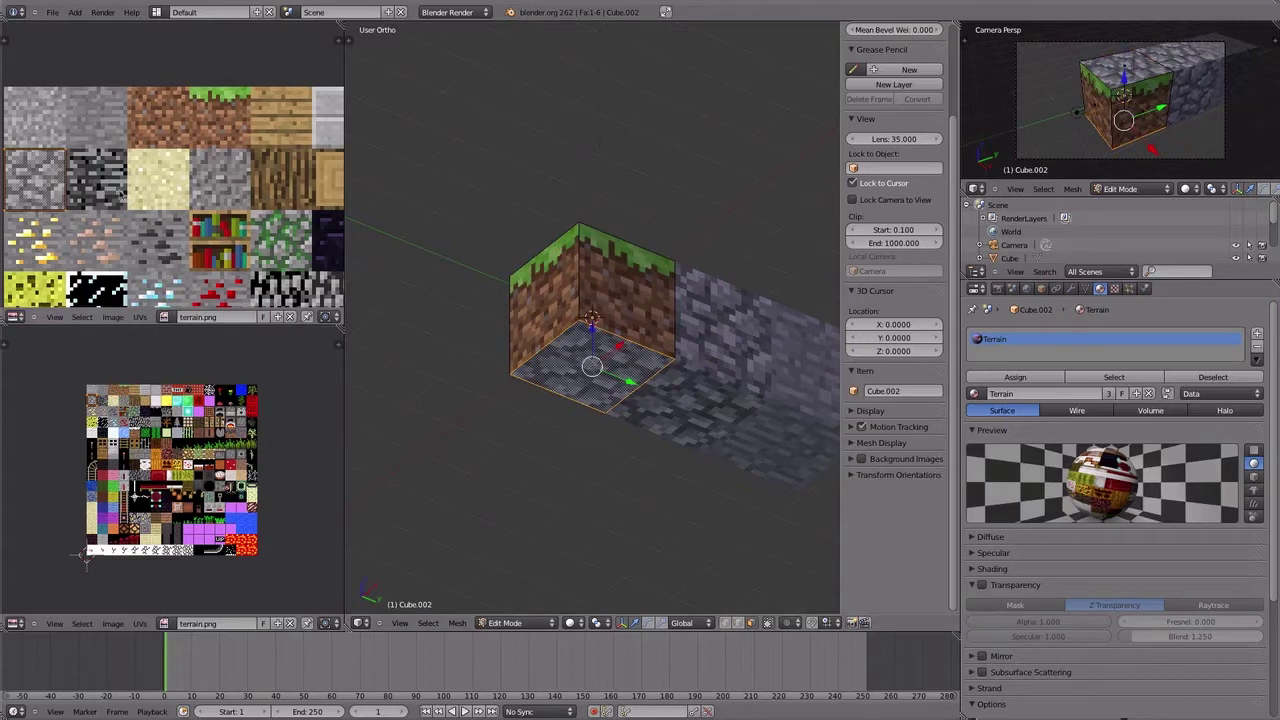
{"action": "key", "text": "g"}
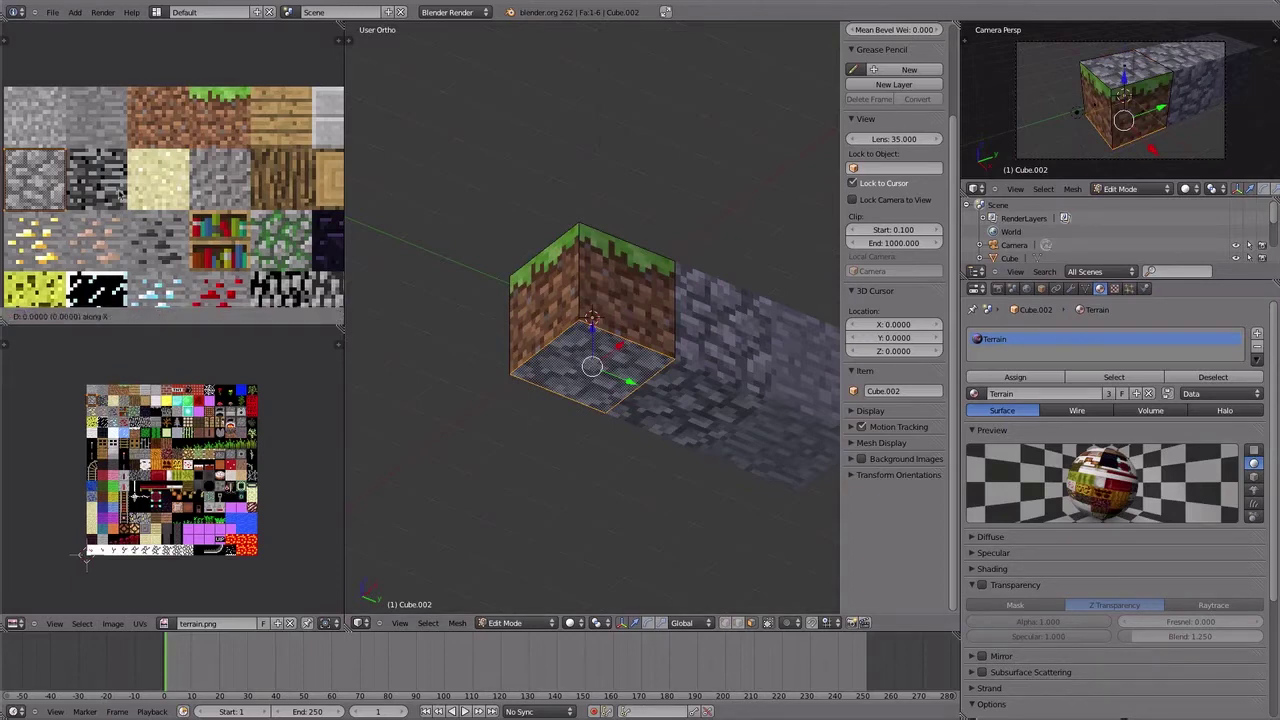
{"action": "left_click", "coordinate": [118, 197]}
{"action": "key", "text": "g"}
{"action": "left_click", "coordinate": [118, 197]}
{"action": "key", "text": "Tab"}
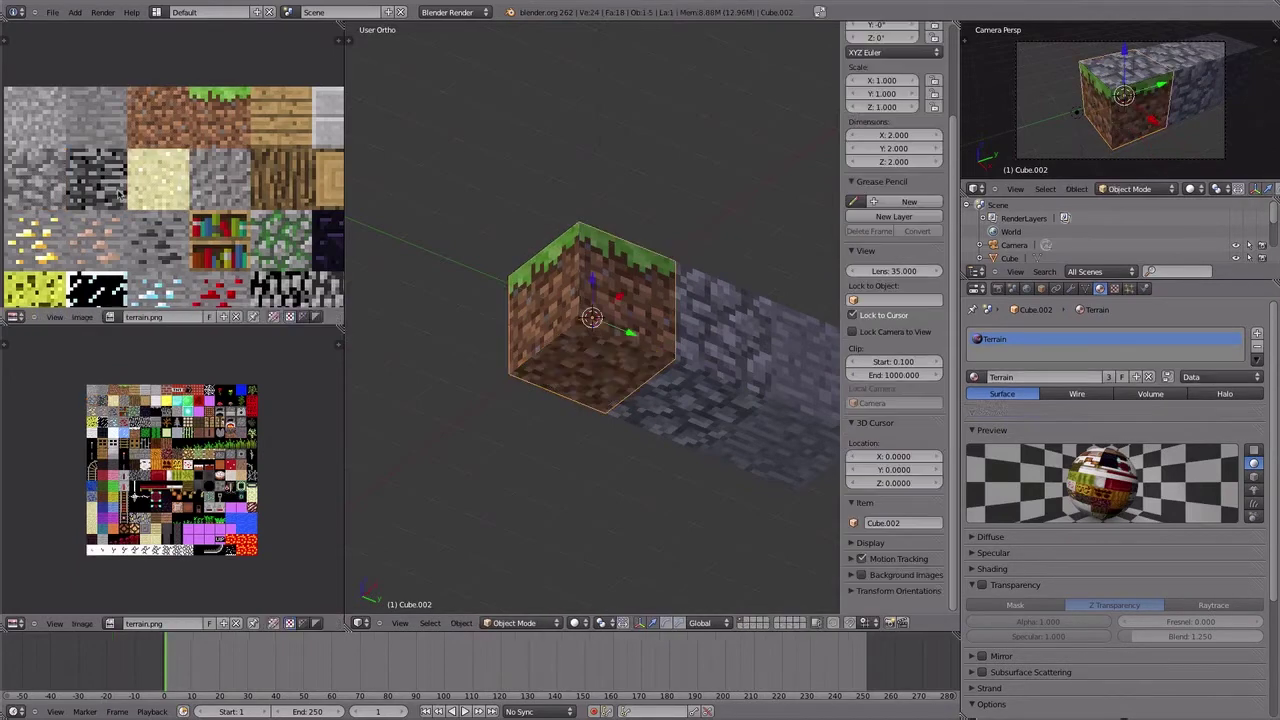
- Place the top face's UVs on the grey grass-top tile, then render the scene
{"action": "middle_click_drag", "start_coordinate": [629, 190], "coordinate": [637, 316]}
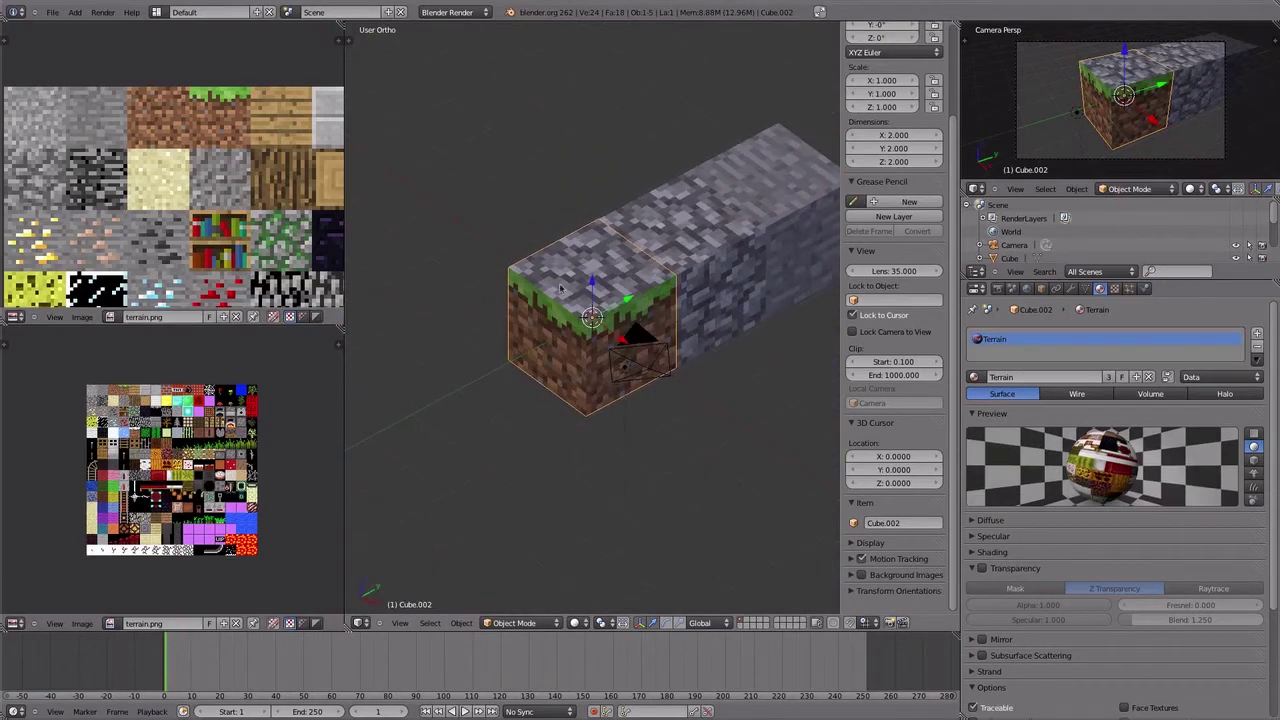
{"action": "mouse_move", "coordinate": [270, 197]}
{"action": "middle_mouse_down"}
{"action": "mouse_move", "coordinate": [237, 135]}
{"action": "mouse_move", "coordinate": [300, 172]}
{"action": "middle_mouse_up"}
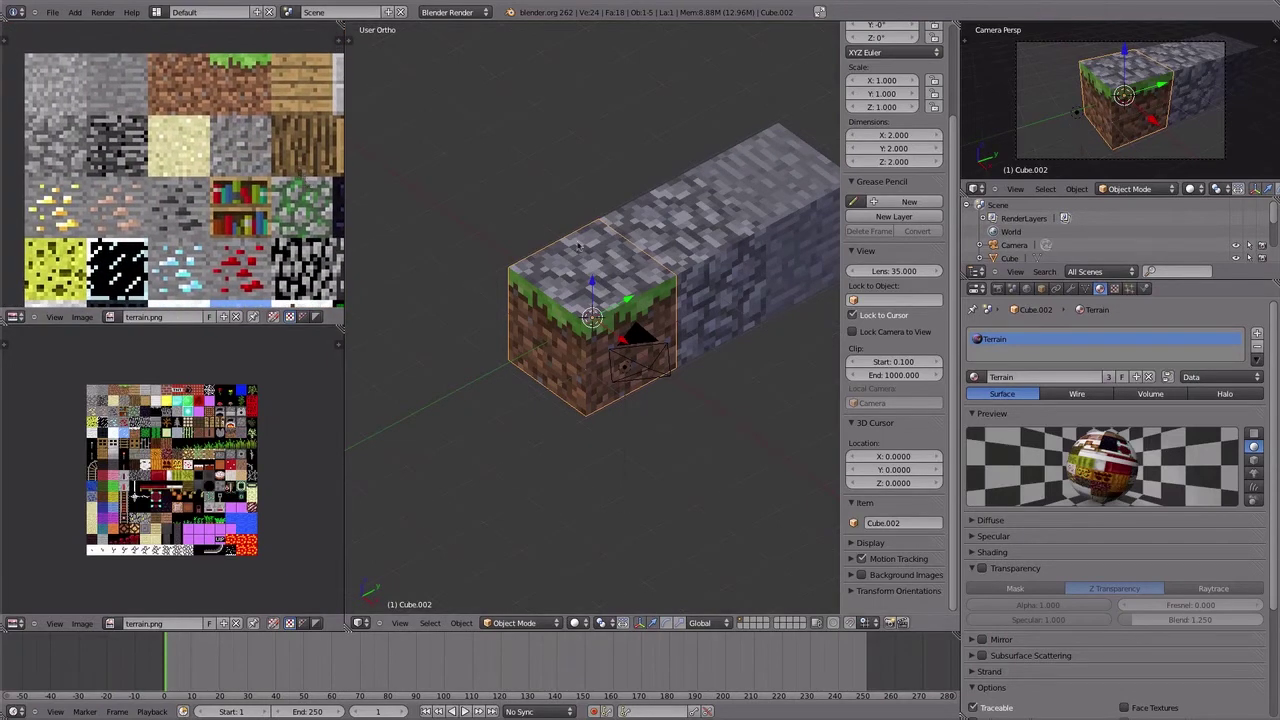
{"action": "key", "text": "Tab"}
{"action": "right_click", "coordinate": [600, 270]}
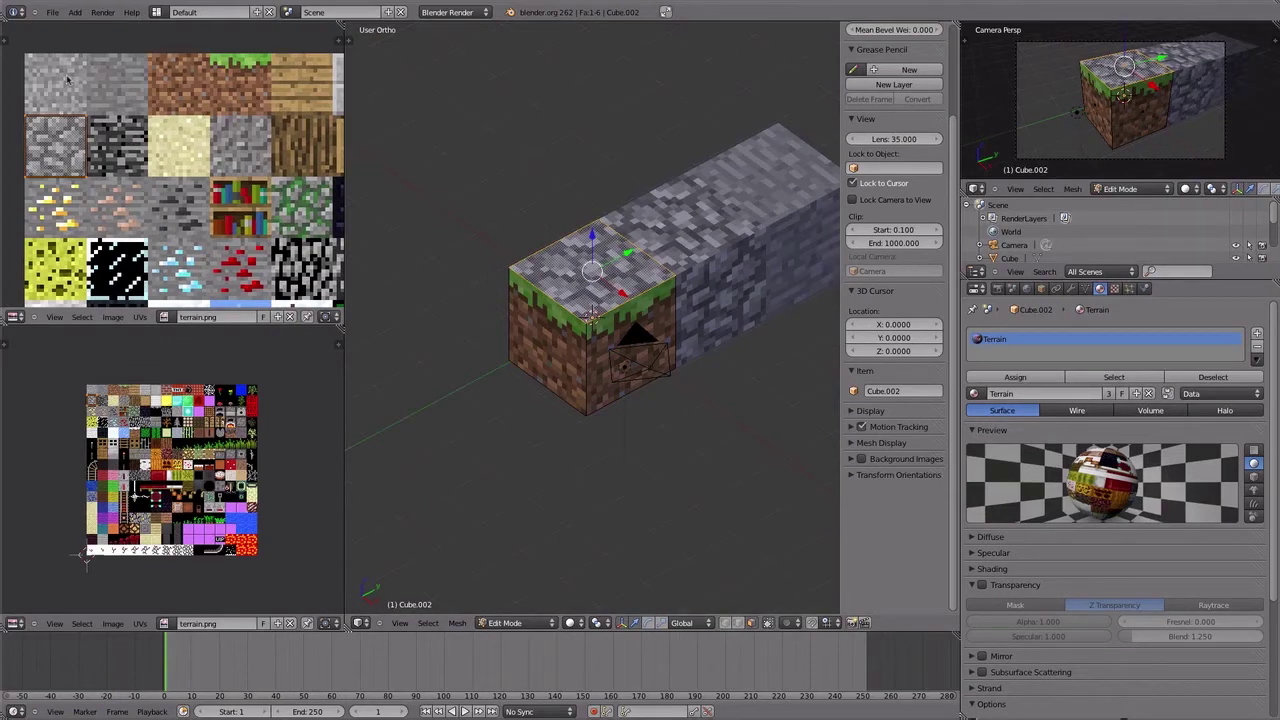
{"action": "key", "text": "g"}
{"action": "left_click", "coordinate": [68, 80]}
{"action": "key", "text": "Tab"}
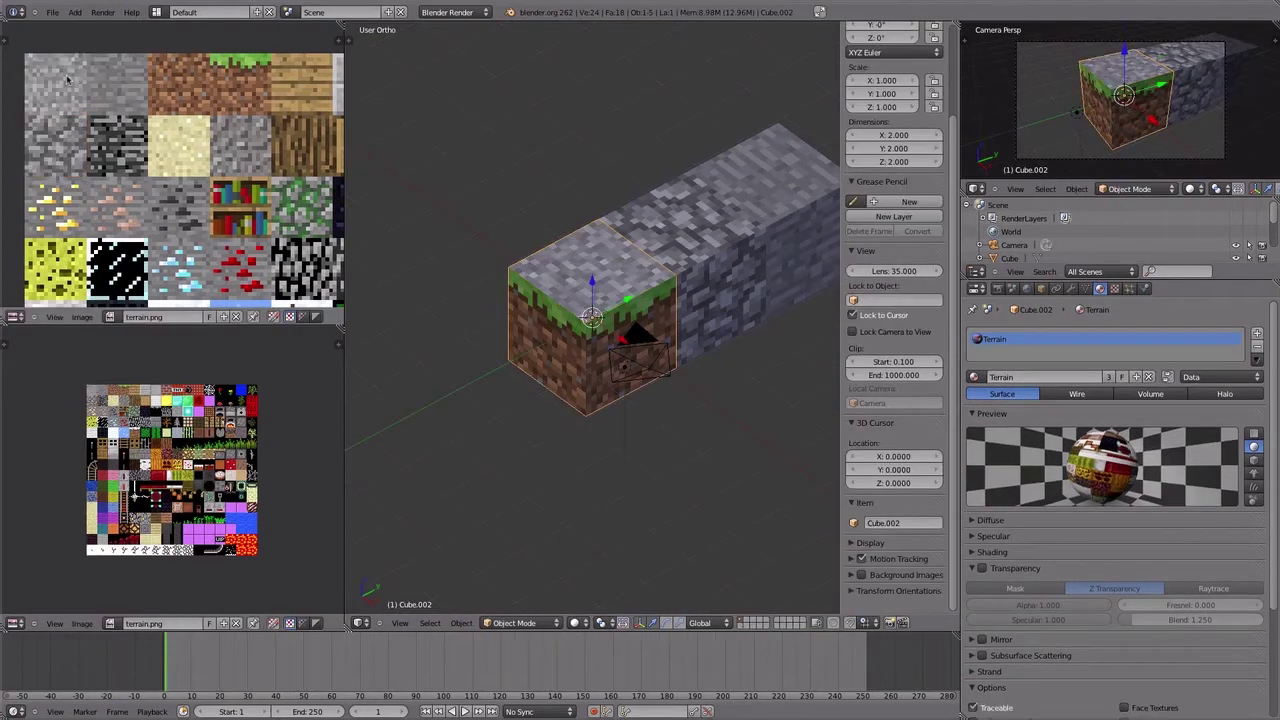
{"action": "key", "text": "F12"}
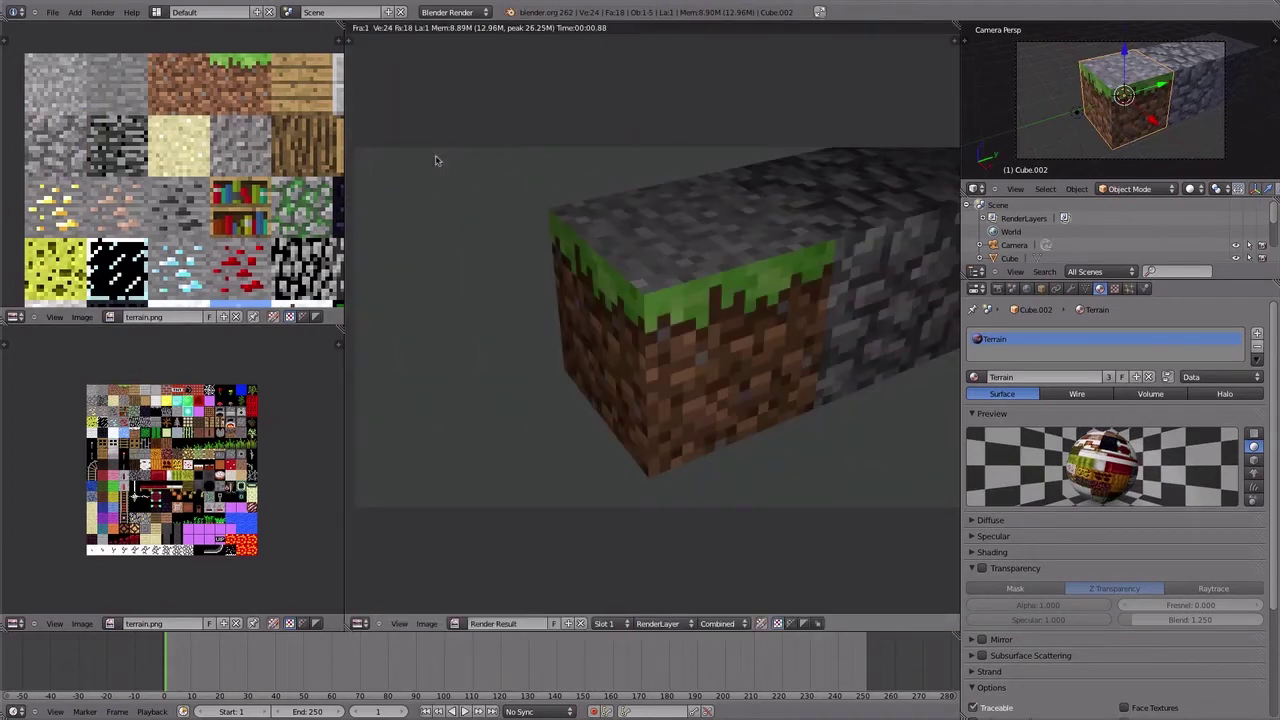
- Zoom in and out on the Render Result to inspect it, then close it
{"action": "scroll", "coordinate": [670, 295], "scroll_direction": "up", "scroll_amount": 2}
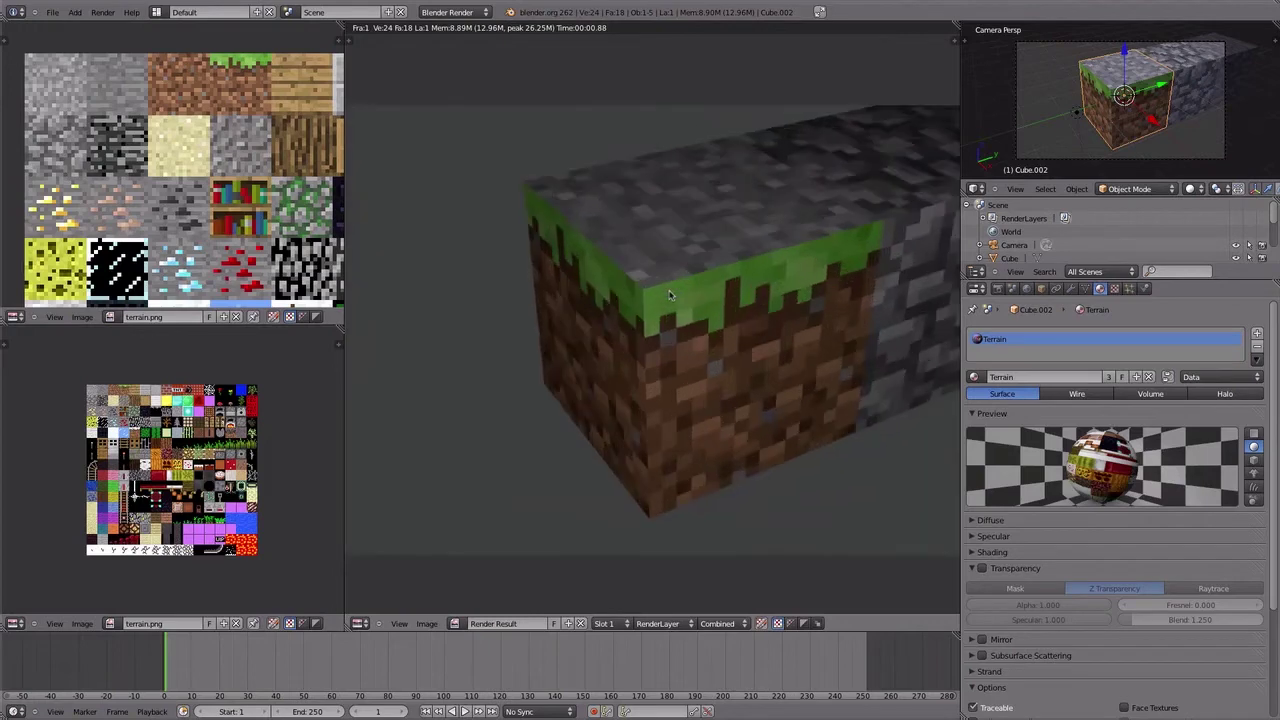
{"action": "scroll", "coordinate": [670, 295], "scroll_direction": "up", "scroll_amount": 2}
{"action": "scroll", "coordinate": [670, 295], "scroll_direction": "up", "scroll_amount": 2}
{"action": "scroll", "coordinate": [670, 295], "scroll_direction": "up", "scroll_amount": 2}
{"action": "scroll", "coordinate": [670, 295], "scroll_direction": "down", "scroll_amount": 2}
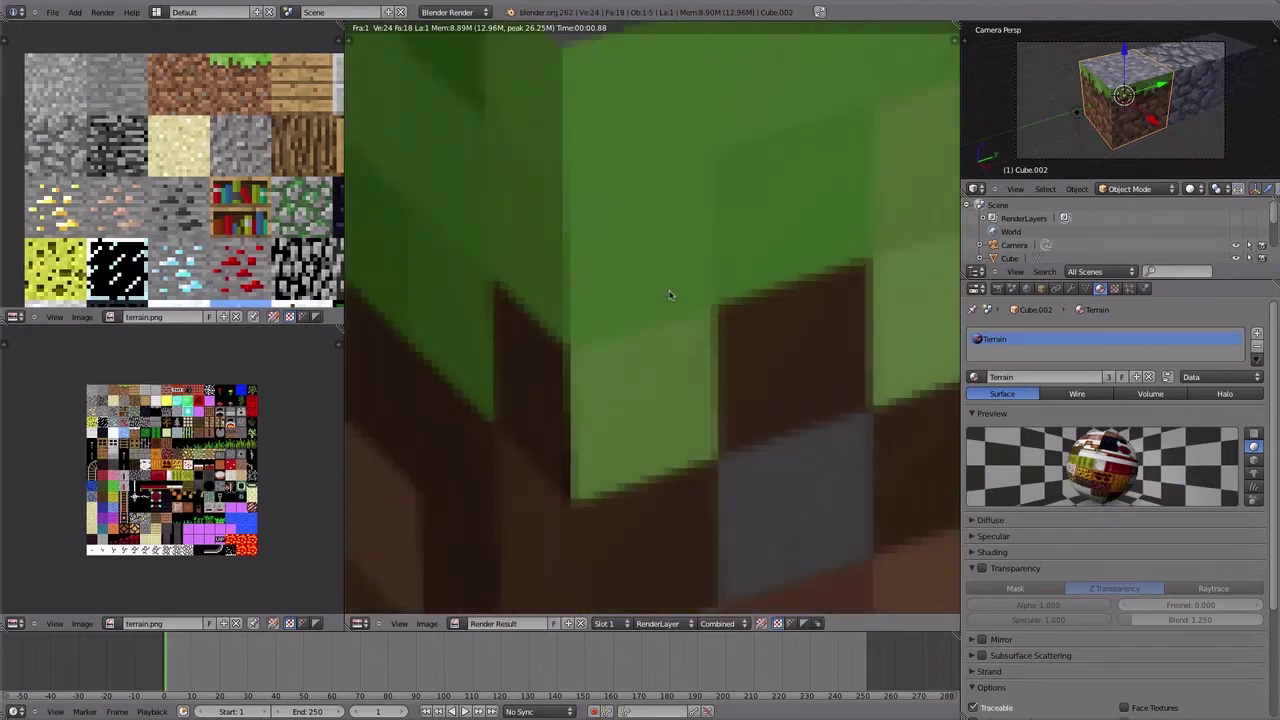
{"action": "scroll", "coordinate": [670, 295], "scroll_direction": "down", "scroll_amount": 1}
{"action": "scroll", "coordinate": [671, 295], "scroll_direction": "down", "scroll_amount": 2}
{"action": "scroll", "coordinate": [670, 295], "scroll_direction": "down", "scroll_amount": 3}
{"action": "scroll", "coordinate": [670, 295], "scroll_direction": "down", "scroll_amount": 2}
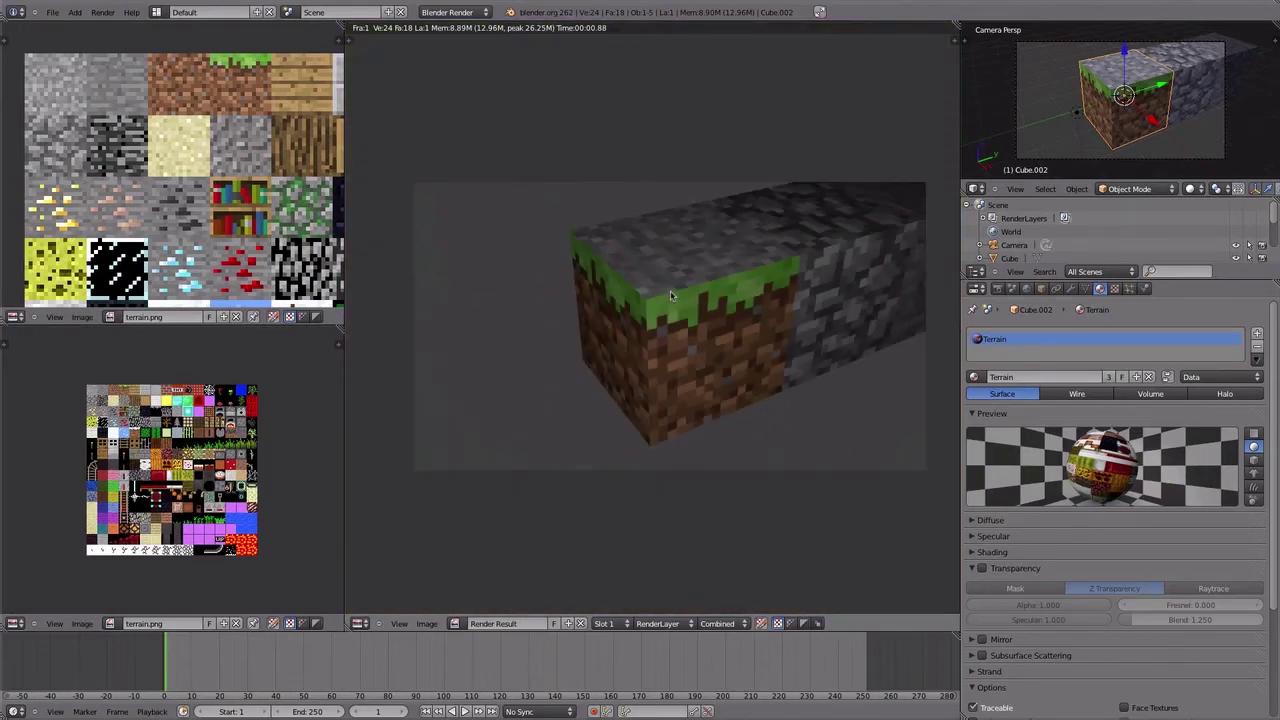
{"action": "scroll", "coordinate": [670, 295], "scroll_direction": "down", "scroll_amount": 1}
{"action": "key", "text": "Escape"}
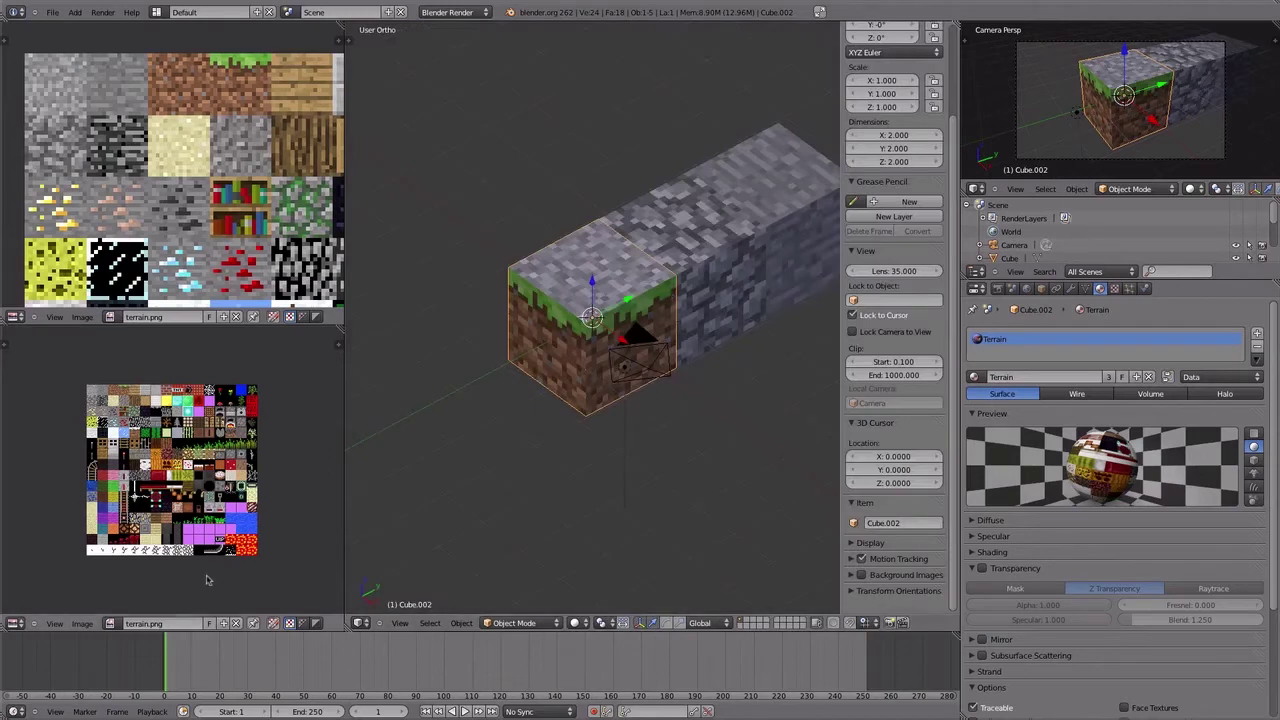
- Show Render Result in the lower-left image editor and re-render with F12
{"action": "left_click", "coordinate": [110, 624]}
{"action": "left_click", "coordinate": [140, 495]}
{"action": "left_click", "coordinate": [115, 624]}
{"action": "left_click", "coordinate": [146, 480]}
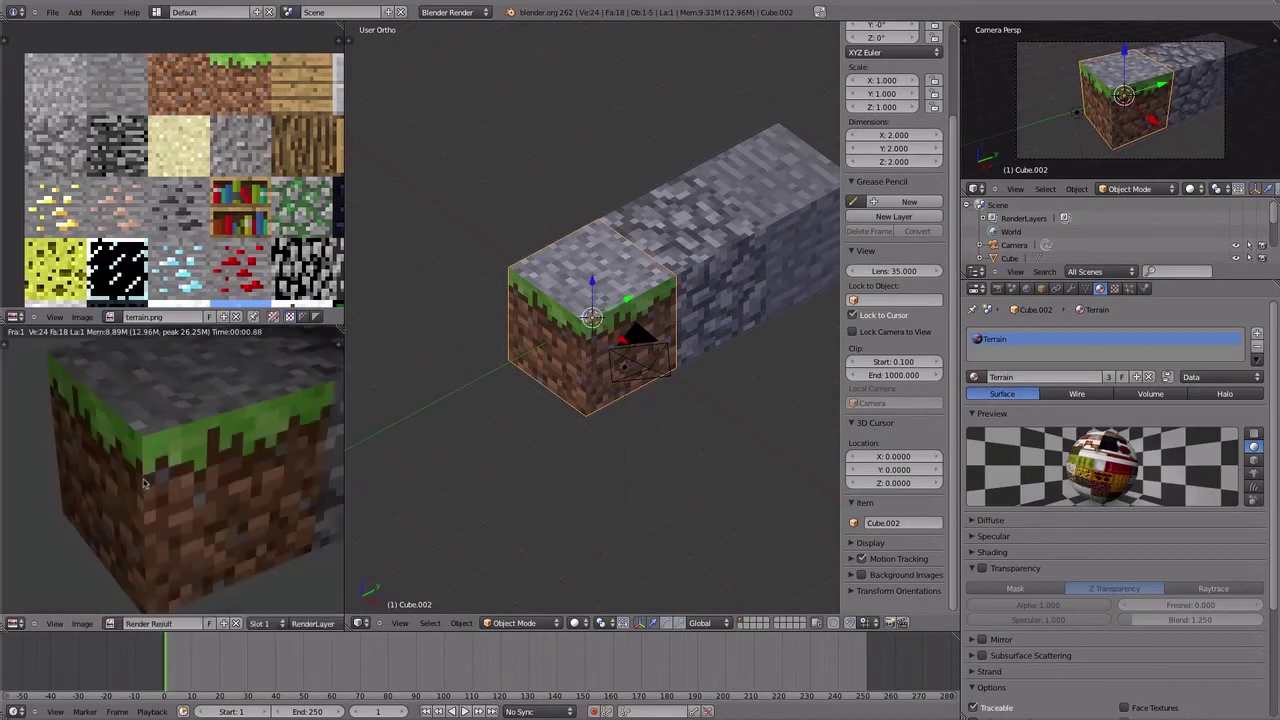
{"action": "scroll", "coordinate": [199, 457], "scroll_direction": "down", "scroll_amount": 2}
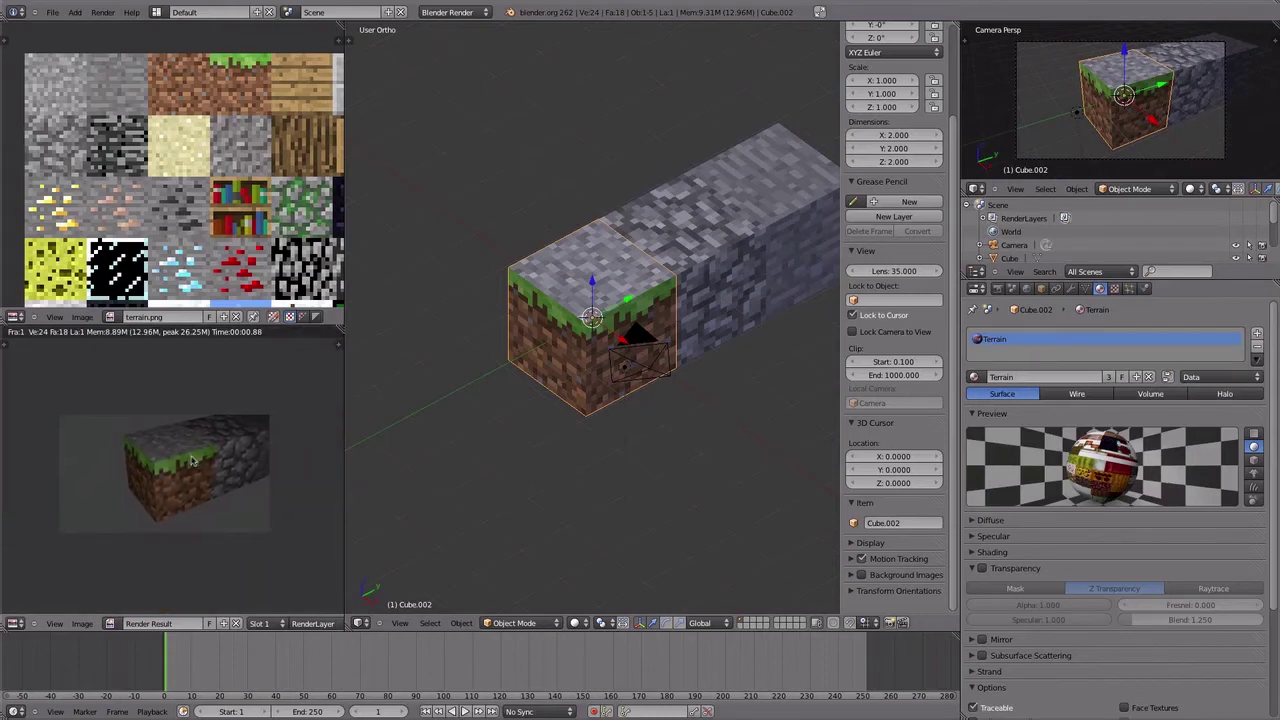
{"action": "scroll", "coordinate": [195, 460], "scroll_direction": "up", "scroll_amount": 1}
{"action": "key", "text": "F12"}
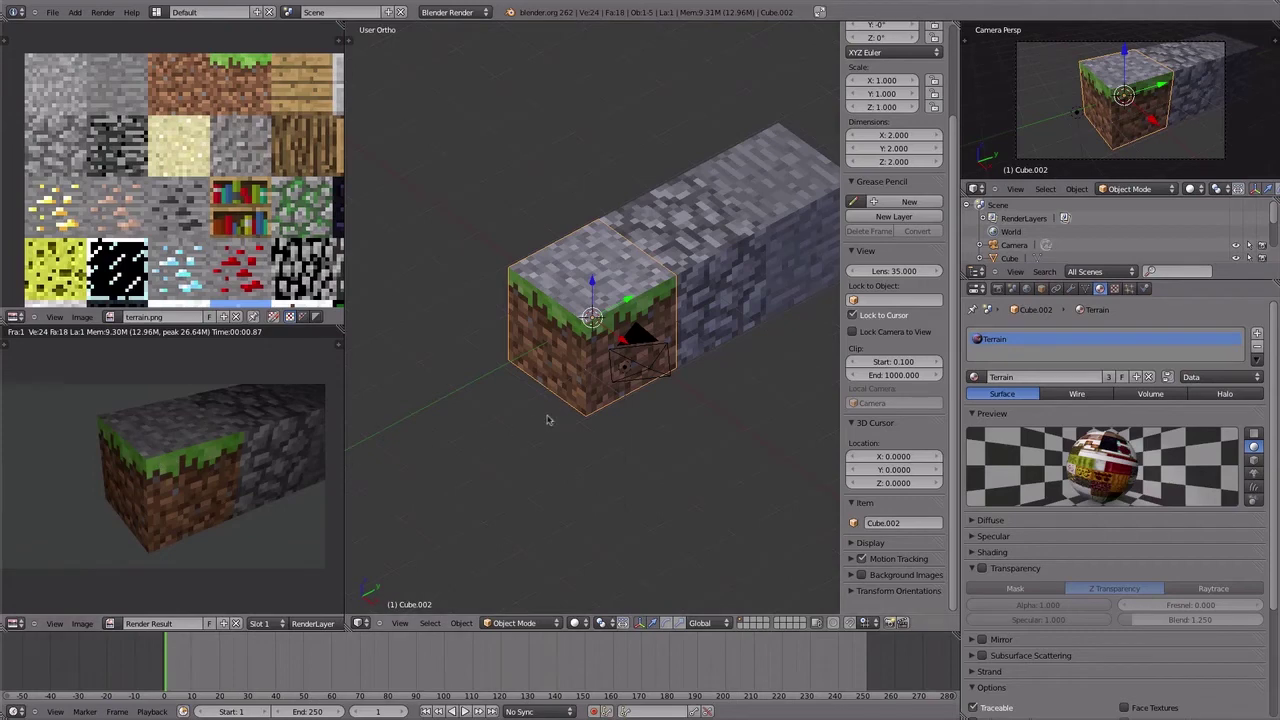
{"action": "mouse_move", "coordinate": [551, 420]}
{"action": "middle_mouse_down"}
{"action": "mouse_move", "coordinate": [549, 385]}
{"action": "mouse_move", "coordinate": [555, 398]}
{"action": "middle_mouse_up"}
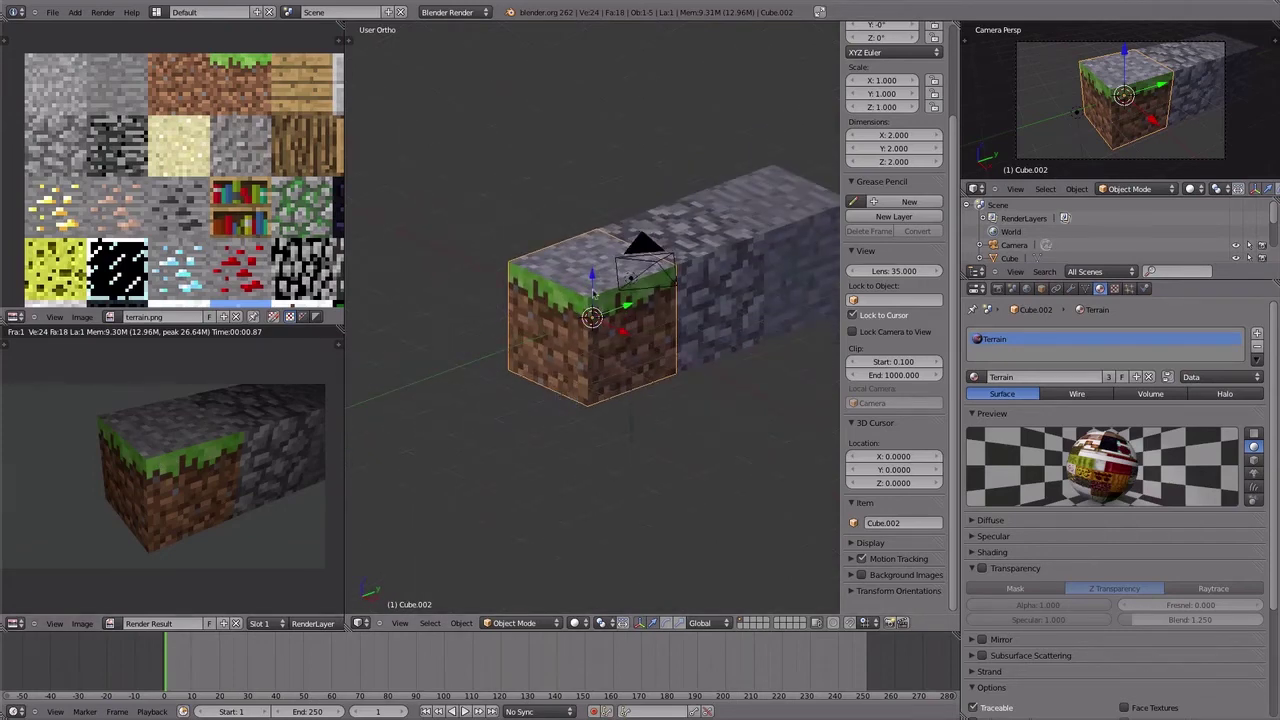
- Separate the selected top face into its own object with P > Selection
{"action": "key", "text": "Tab"}
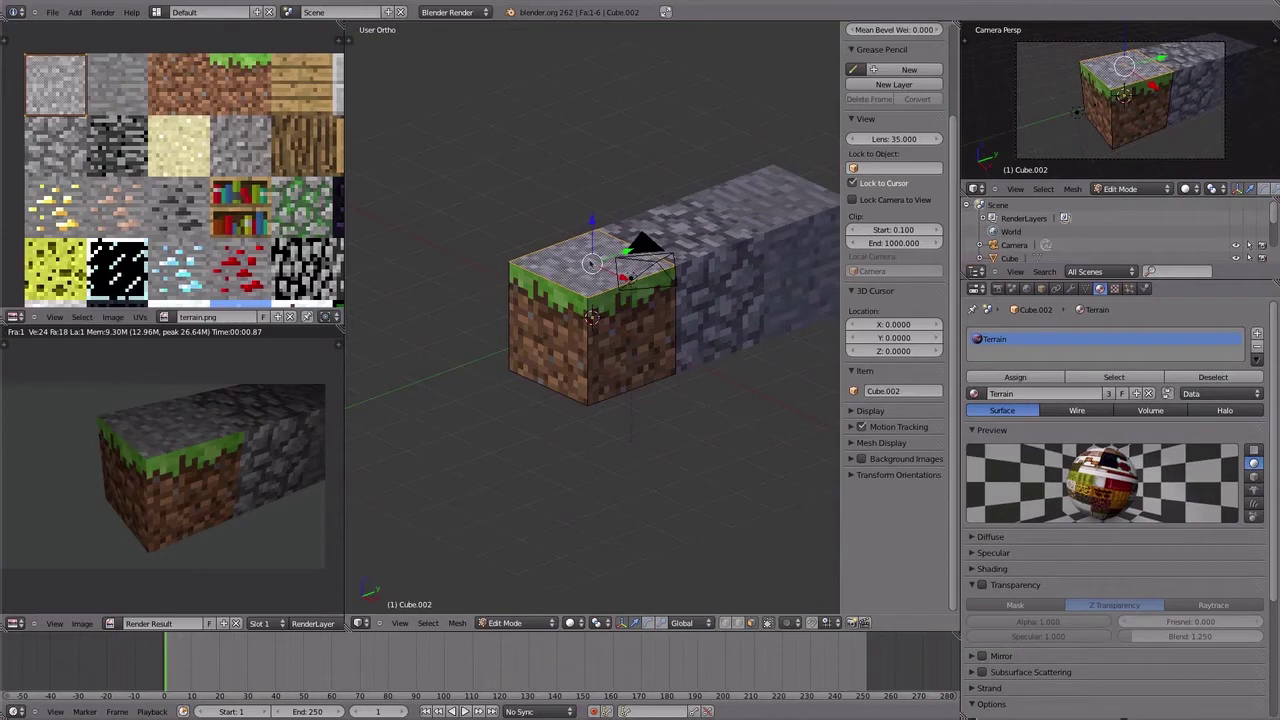
{"action": "key", "text": "p"}
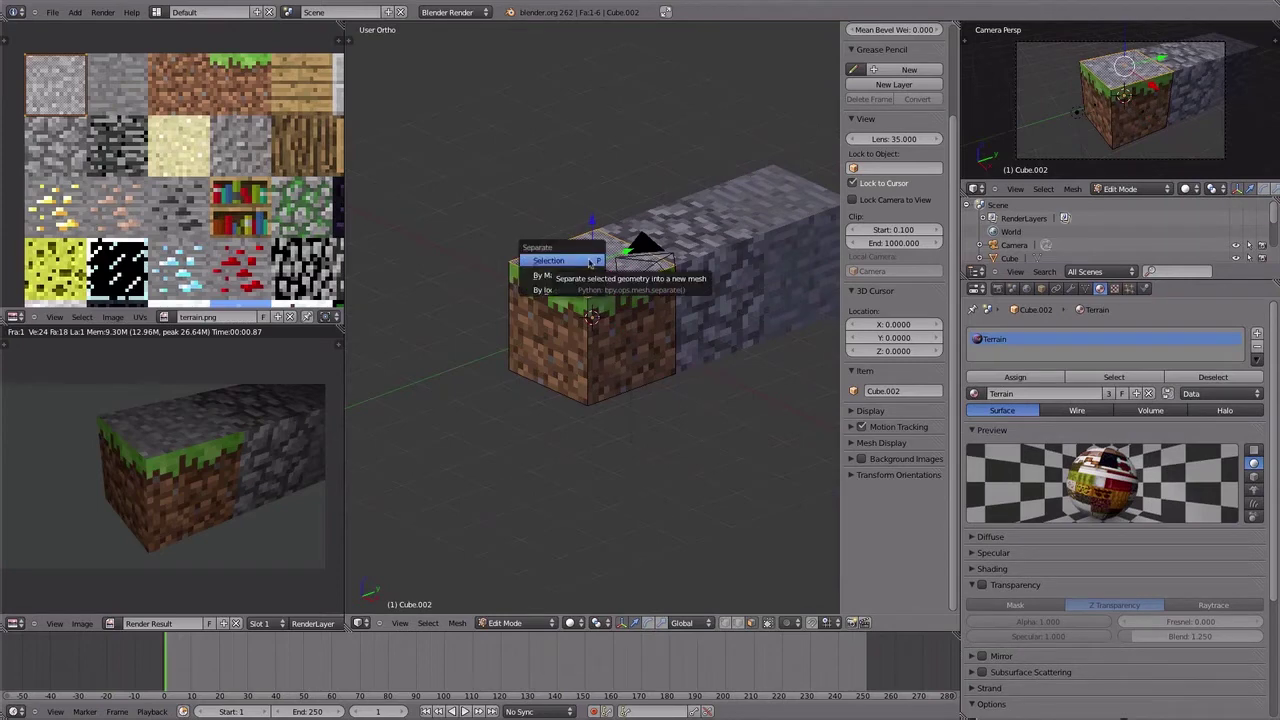
{"action": "left_click", "coordinate": [590, 261]}
{"action": "key", "text": "Tab"}
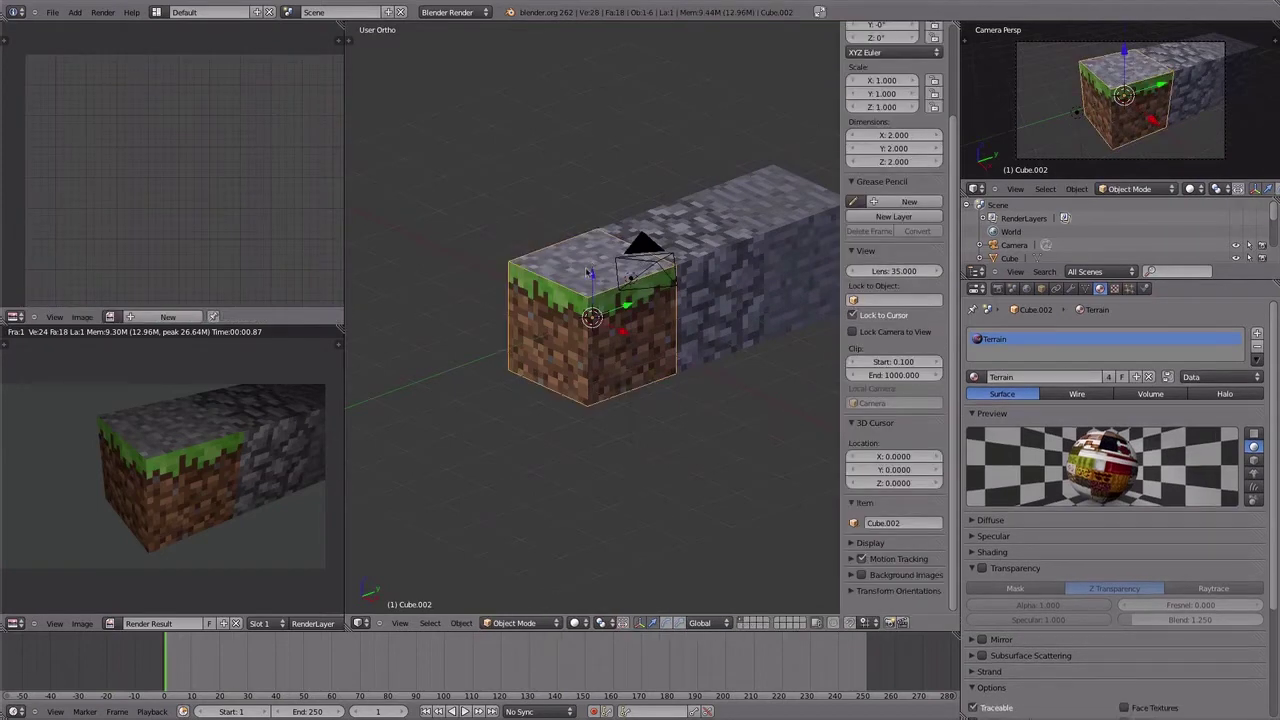
- Select the separated object, lift it to test, then undo back into place
{"action": "right_click", "coordinate": [588, 278]}
{"action": "left_click_drag", "start_coordinate": [590, 278], "coordinate": [590, 235]}
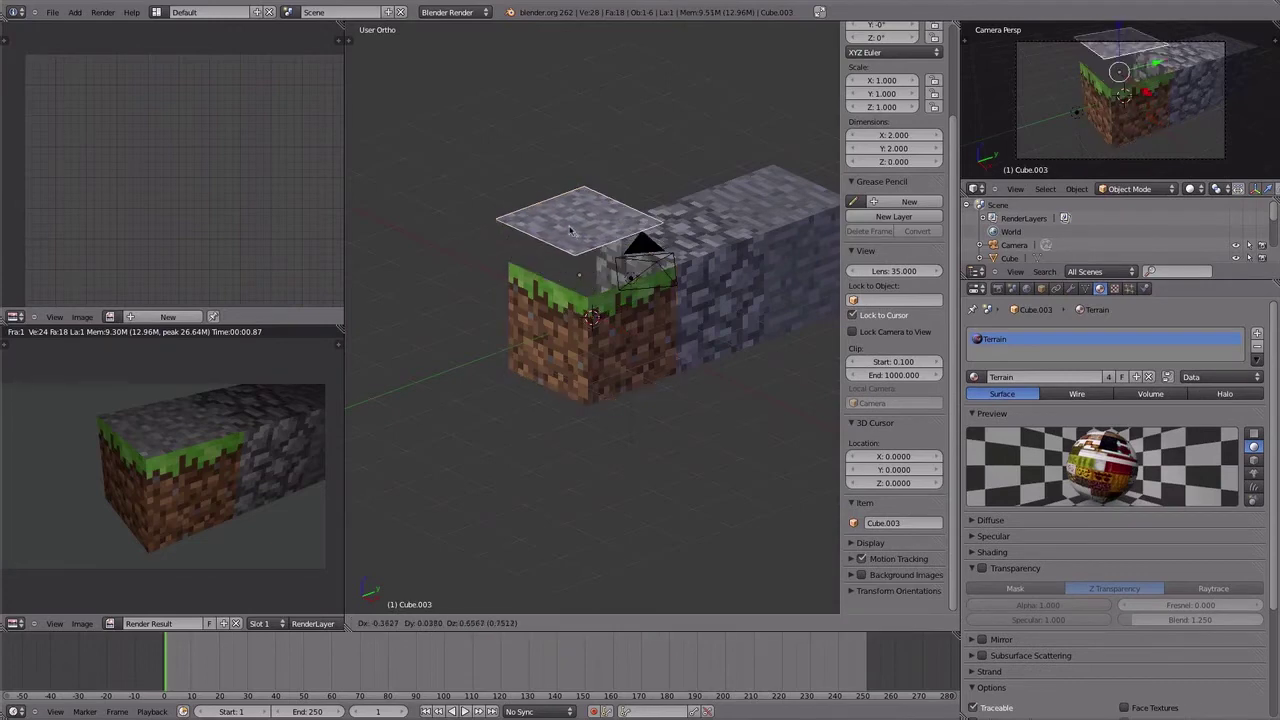
{"action": "mouse_move", "coordinate": [593, 326]}
{"action": "middle_mouse_down"}
{"action": "mouse_move", "coordinate": [729, 314]}
{"action": "mouse_move", "coordinate": [663, 309]}
{"action": "mouse_move", "coordinate": [729, 314]}
{"action": "mouse_move", "coordinate": [612, 338]}
{"action": "middle_mouse_up"}
{"action": "key", "text": "ctrl+z"}
{"action": "key", "text": "ctrl+z"}
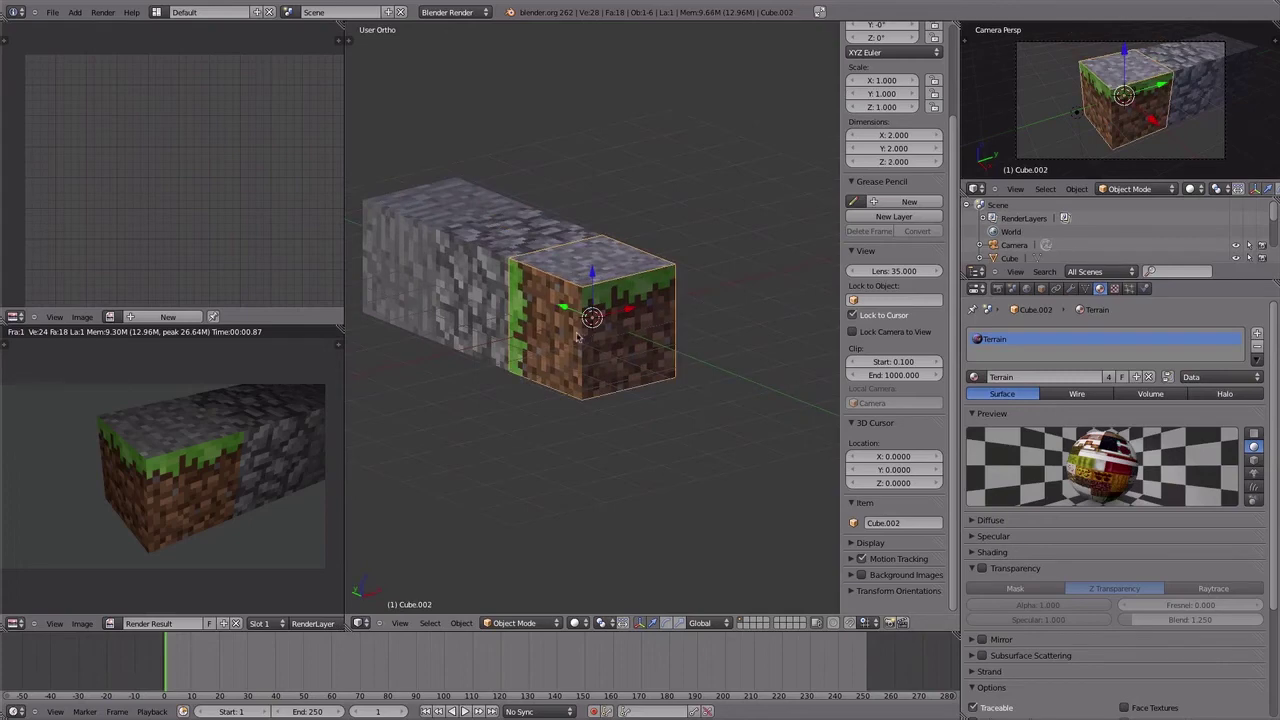
{"action": "key", "text": "ctrl+z"}
- Rotate the selected face's texture mapping in the UV editor
{"action": "key", "text": "r"}
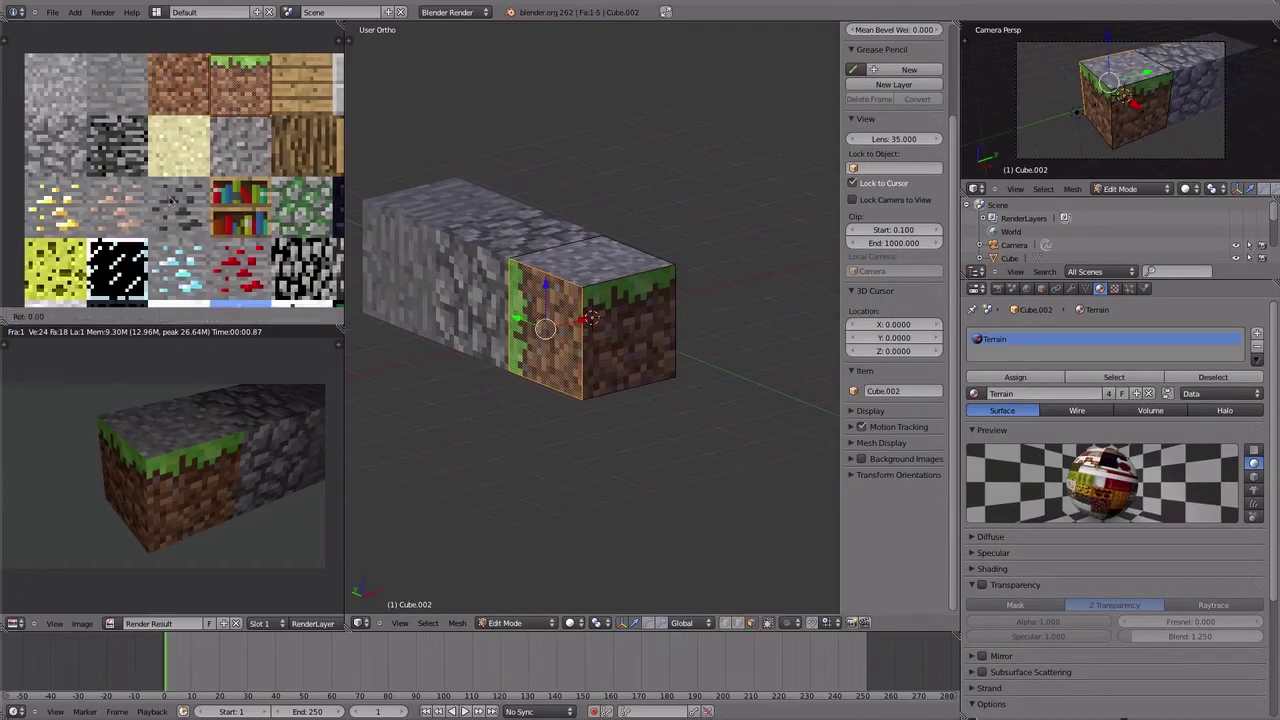
{"action": "left_click", "coordinate": [170, 200]}
{"action": "key", "text": "Tab"}
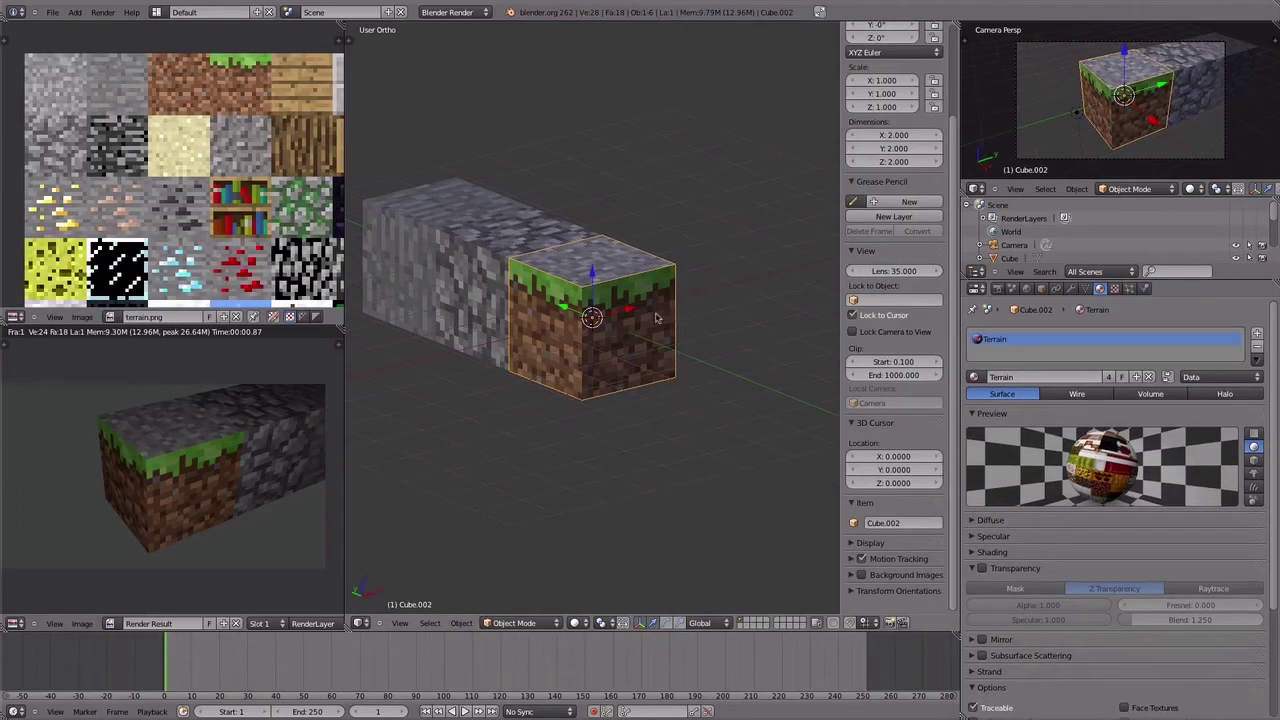
- Raise Cube.003 off the block to check it, then undo to seat it again
{"action": "mouse_move", "coordinate": [450, 295]}
{"action": "middle_mouse_down"}
{"action": "mouse_move", "coordinate": [508, 325]}
{"action": "mouse_move", "coordinate": [677, 317]}
{"action": "mouse_move", "coordinate": [530, 370]}
{"action": "mouse_move", "coordinate": [543, 313]}
{"action": "middle_mouse_up"}
{"action": "key", "text": "shift+d"}
{"action": "key", "text": "Escape"}
{"action": "key", "text": "g"}
{"action": "left_click", "coordinate": [620, 330]}
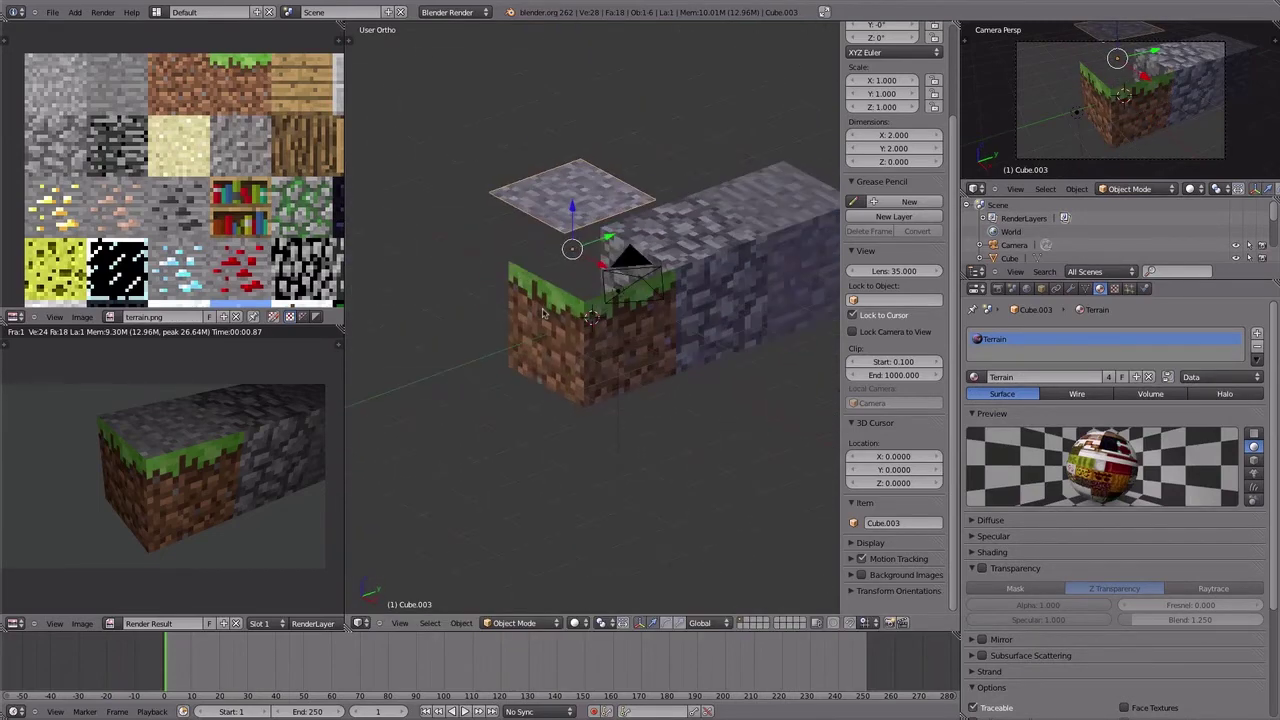
{"action": "key", "text": "ctrl+z"}
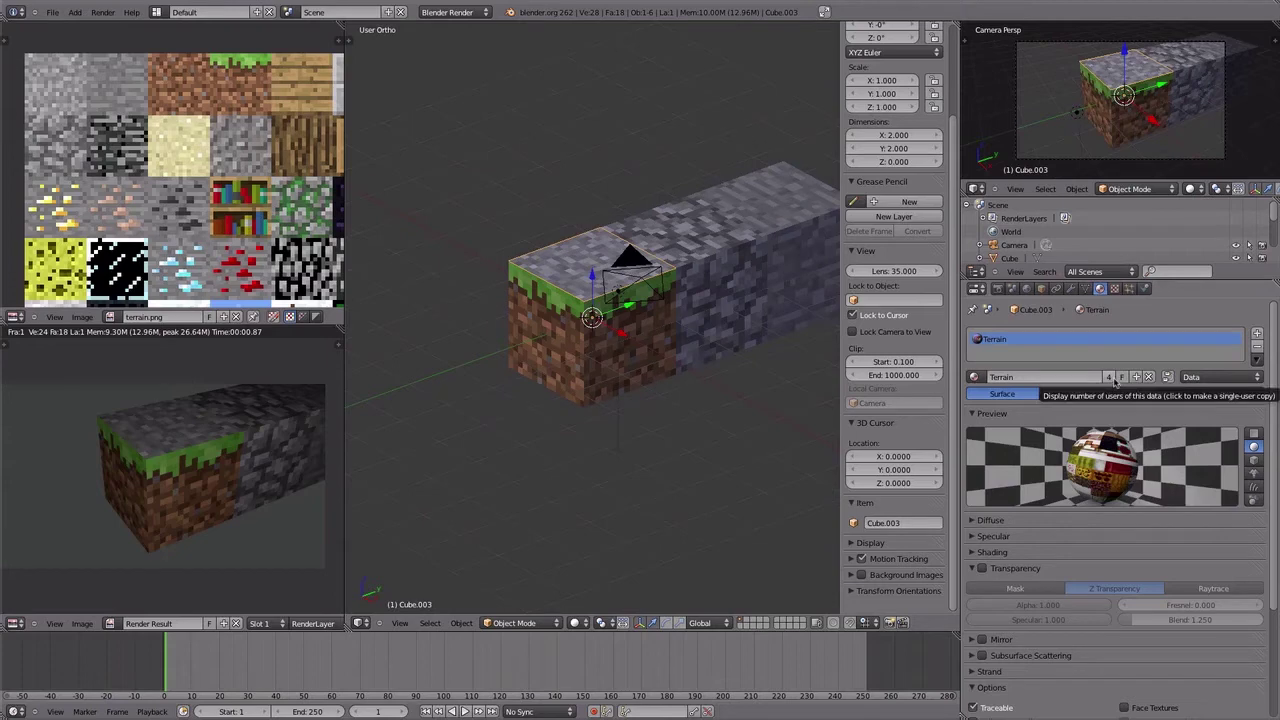
- Make Cube.003's Terrain material single-user and rename it GrasBlokBovenkant
{"action": "left_click", "coordinate": [1111, 377]}
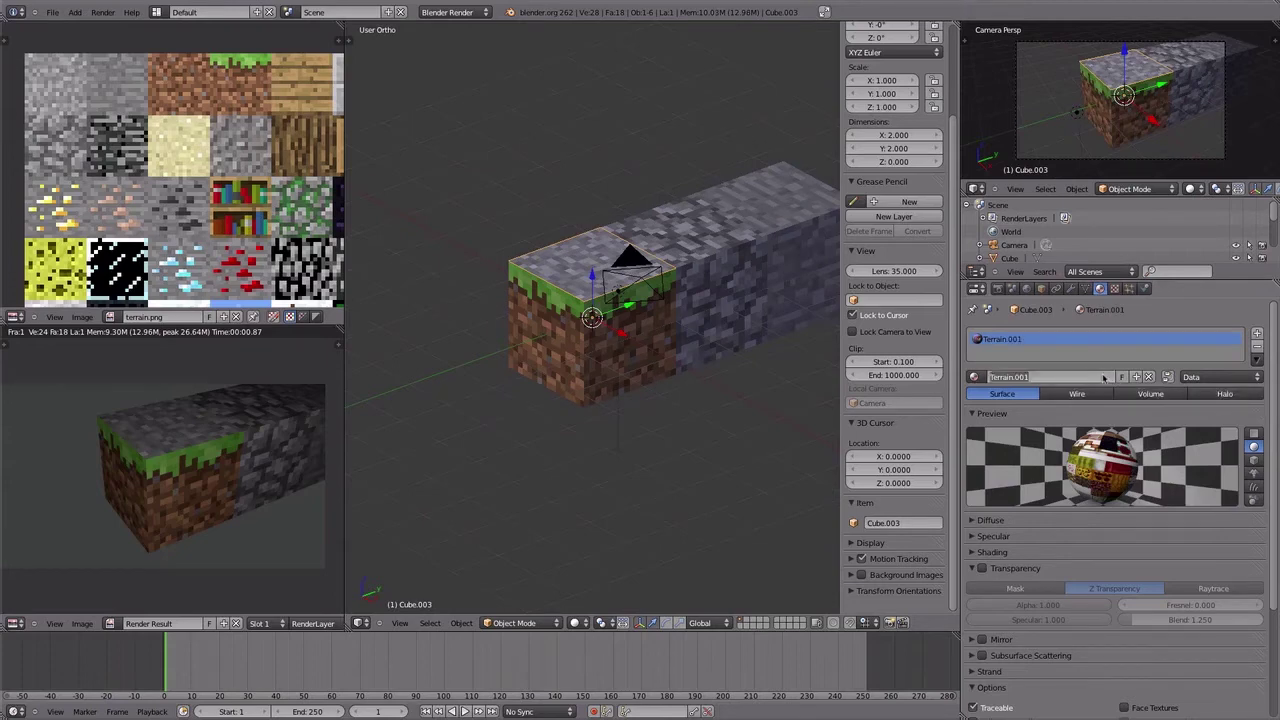
{"action": "left_click", "coordinate": [1104, 377]}
{"action": "type", "text": "GrasBlokBovenkant"}
{"action": "key", "text": "Return"}
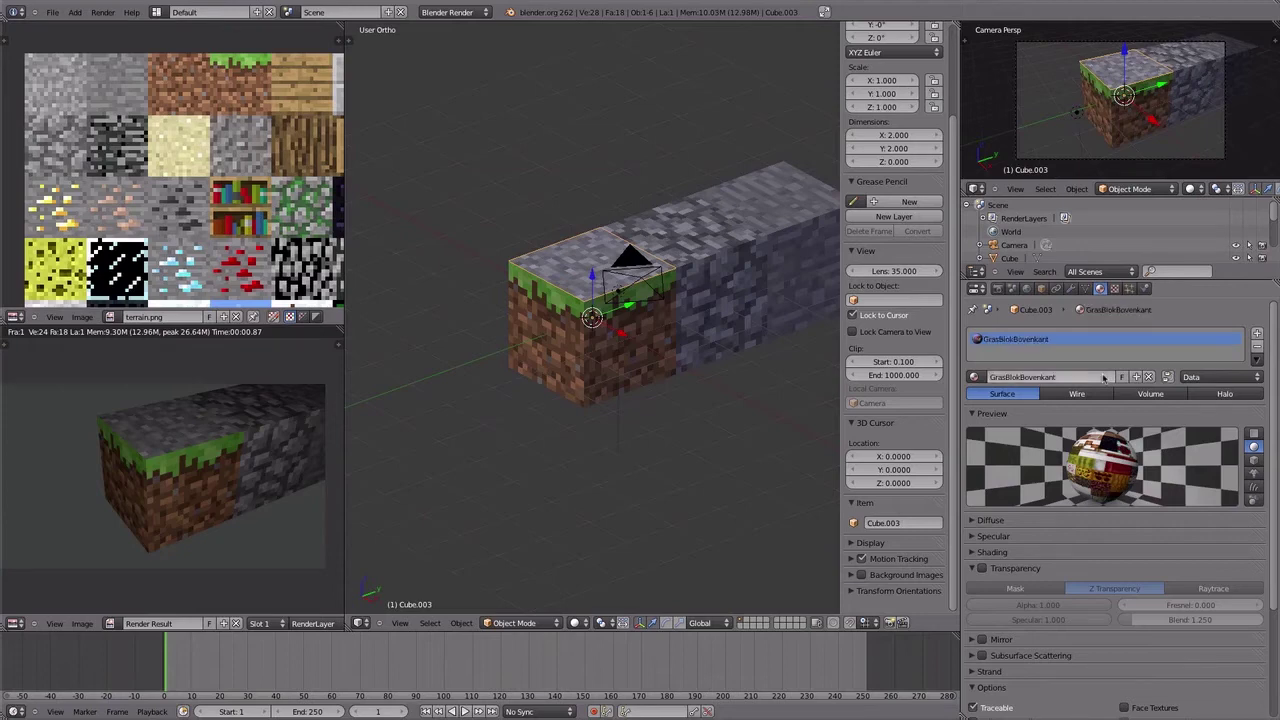
{"action": "left_click", "coordinate": [1115, 289]}
- Make Texture.001 single-user and rename it GrasBlokBovenkant
{"action": "left_click", "coordinate": [1109, 429]}
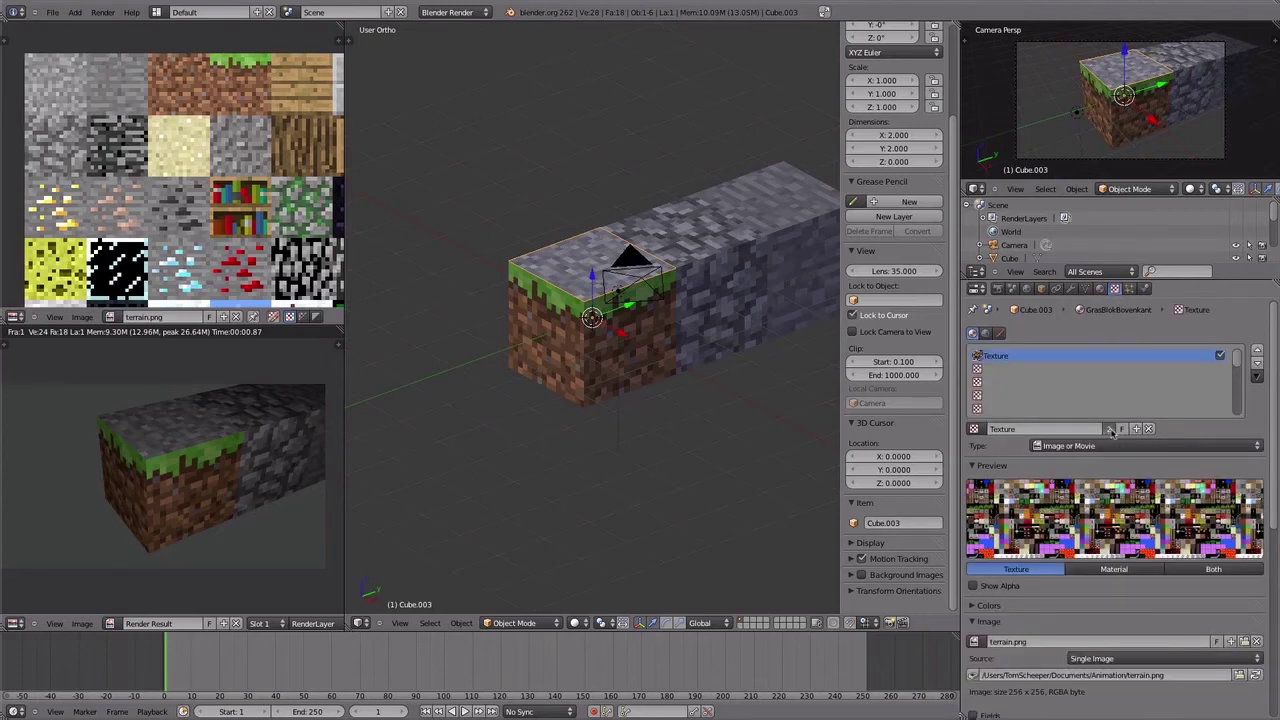
{"action": "left_click", "coordinate": [1083, 432]}
{"action": "type", "text": "GrasBlokBovenkant"}
{"action": "key", "text": "Return"}
- Review the texture's Influence settings, then select the empty second texture slot
{"action": "scroll", "coordinate": [1083, 432], "scroll_direction": "down", "scroll_amount": 2}
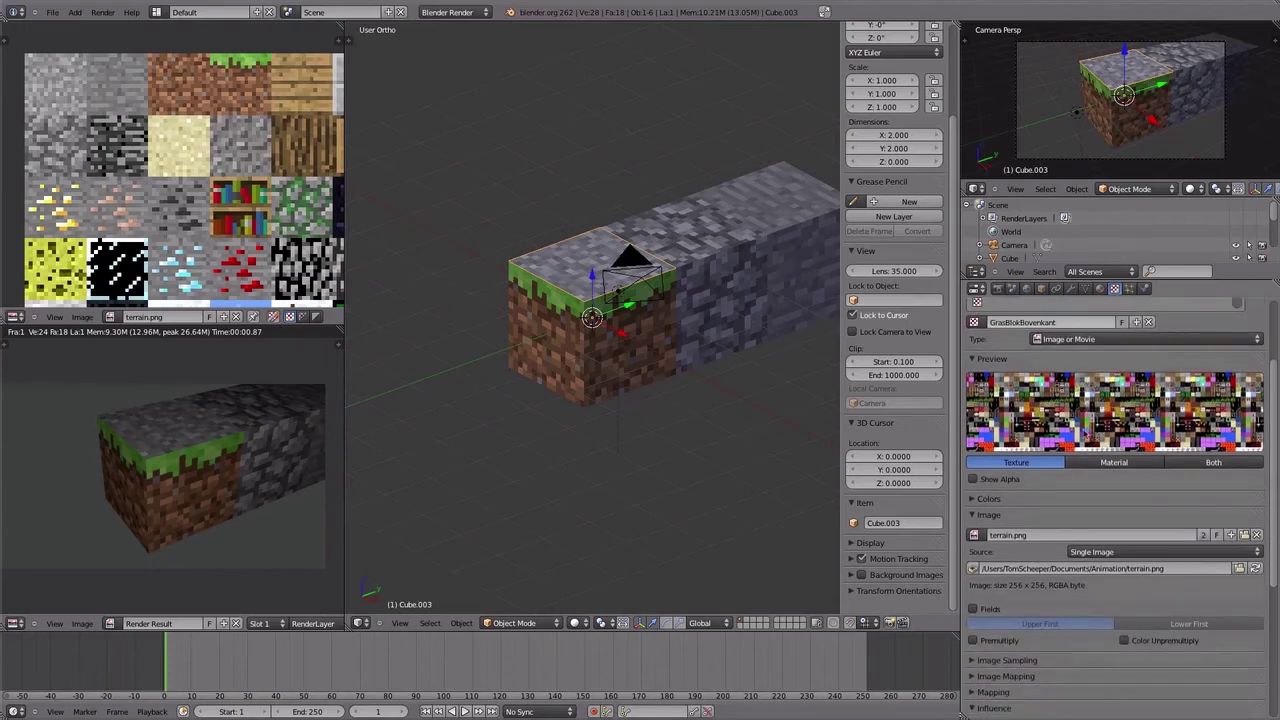
{"action": "scroll", "coordinate": [1083, 432], "scroll_direction": "down", "scroll_amount": 2}
{"action": "scroll", "coordinate": [1083, 432], "scroll_direction": "down", "scroll_amount": 2}
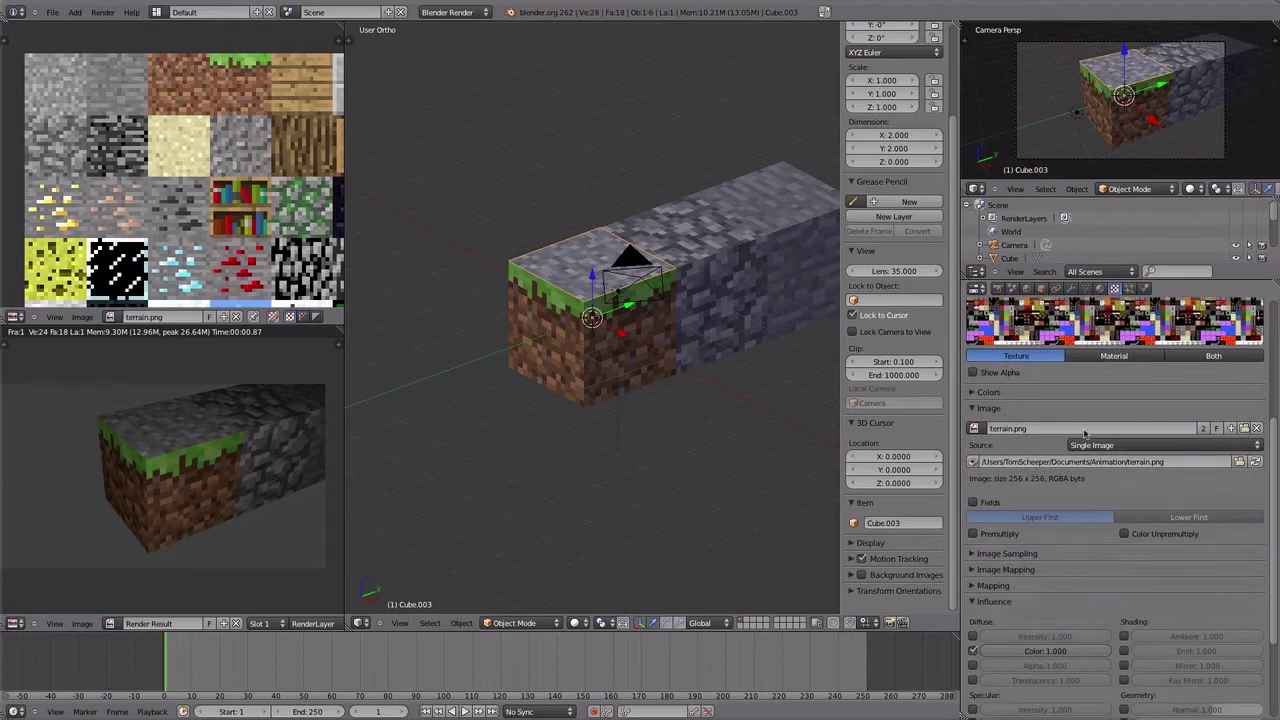
{"action": "left_click", "coordinate": [976, 408]}
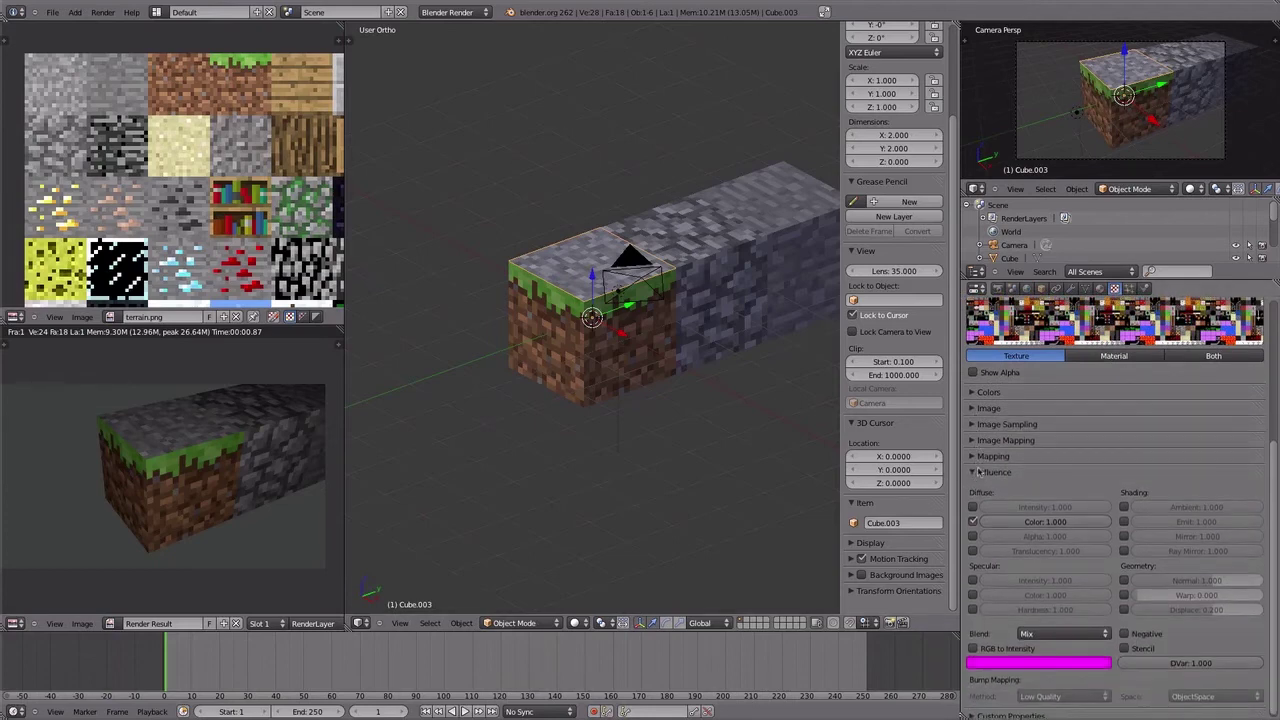
{"action": "scroll", "coordinate": [972, 470], "scroll_direction": "up", "scroll_amount": 2}
{"action": "left_click", "coordinate": [974, 446]}
{"action": "left_click", "coordinate": [974, 446]}
{"action": "scroll", "coordinate": [974, 446], "scroll_direction": "up", "scroll_amount": 2}
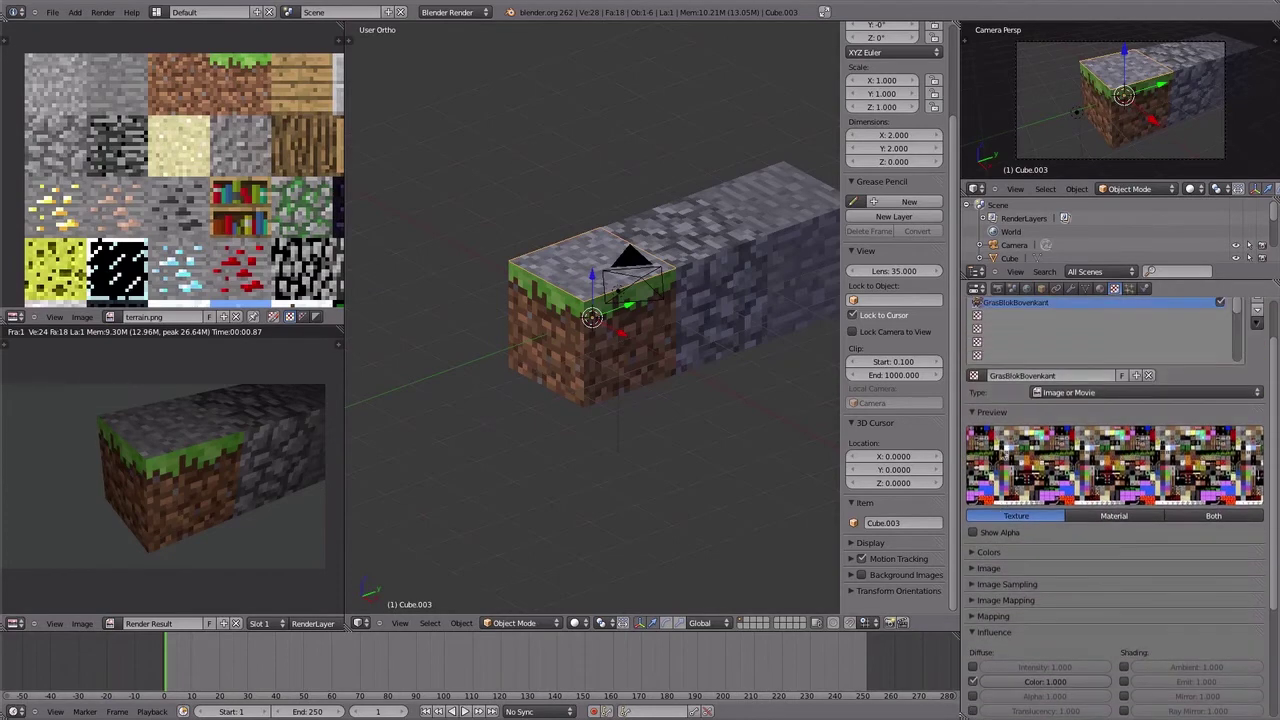
{"action": "scroll", "coordinate": [1001, 393], "scroll_direction": "up", "scroll_amount": 2}
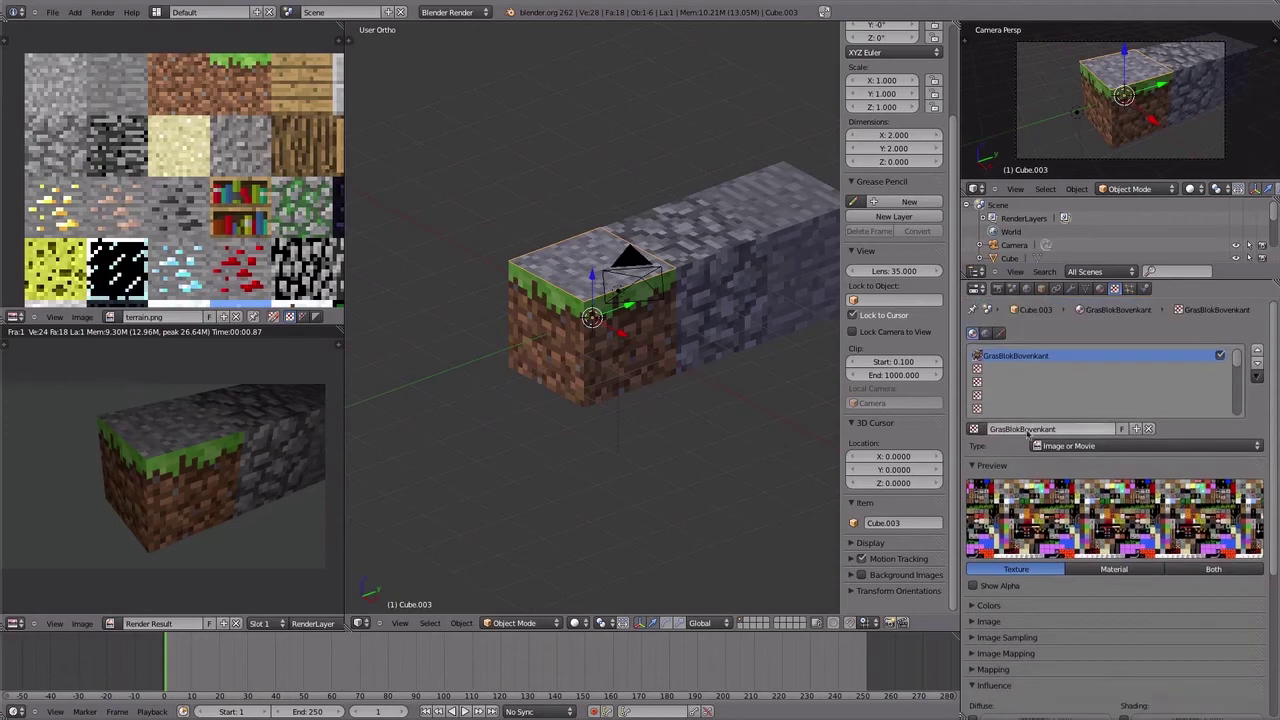
{"action": "left_click", "coordinate": [988, 369]}
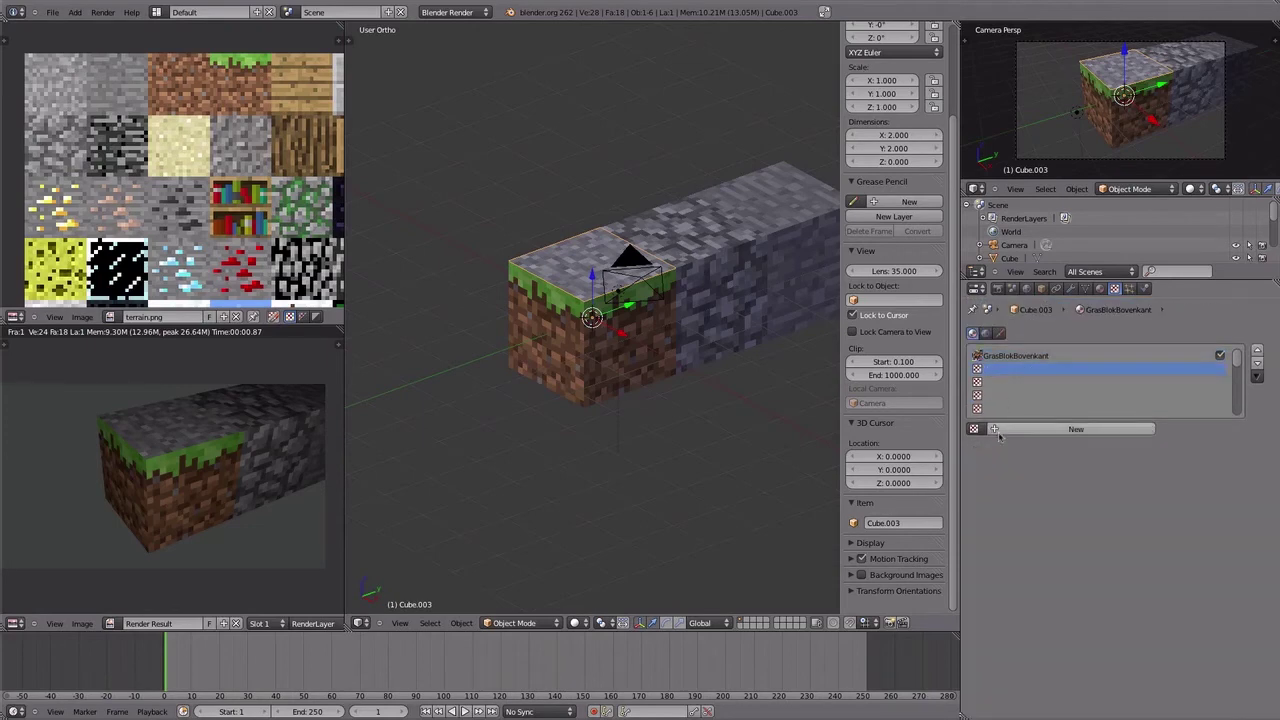
- Add a new Blend-type texture to the GrasBlokBovenkant material
{"action": "left_click", "coordinate": [1047, 429]}
{"action": "left_click", "coordinate": [1048, 447]}
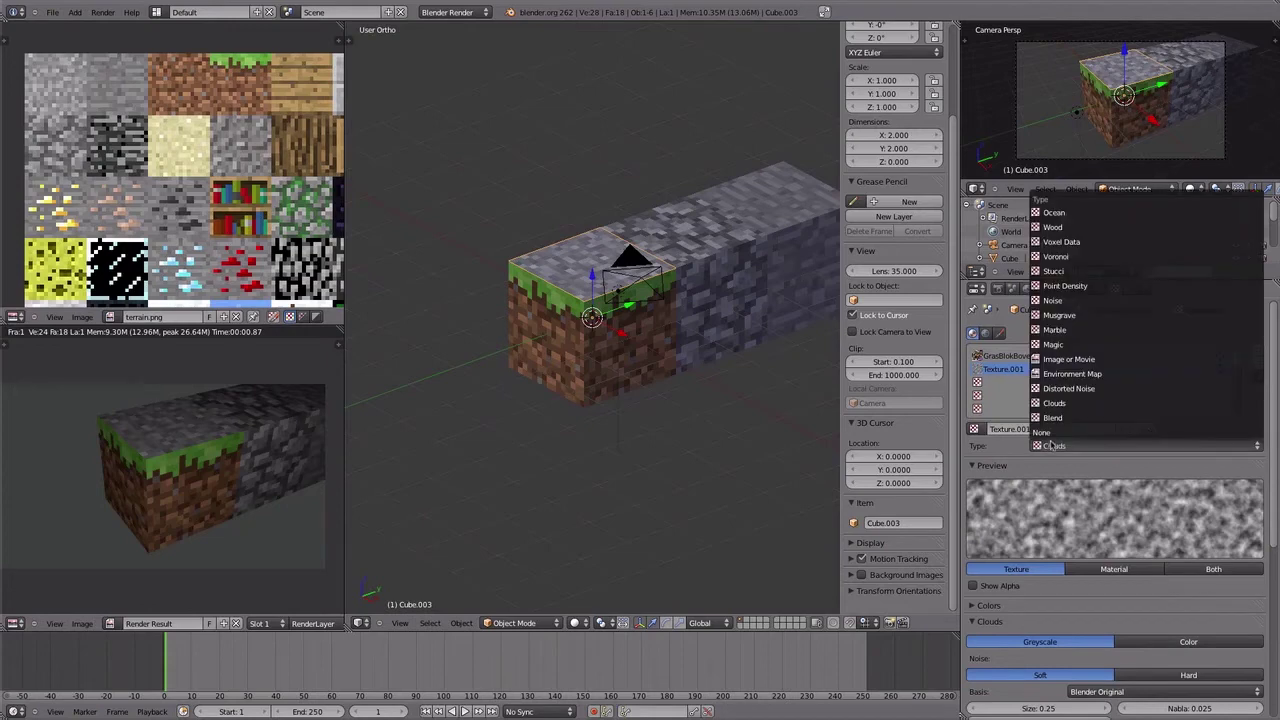
{"action": "left_click", "coordinate": [1053, 419]}
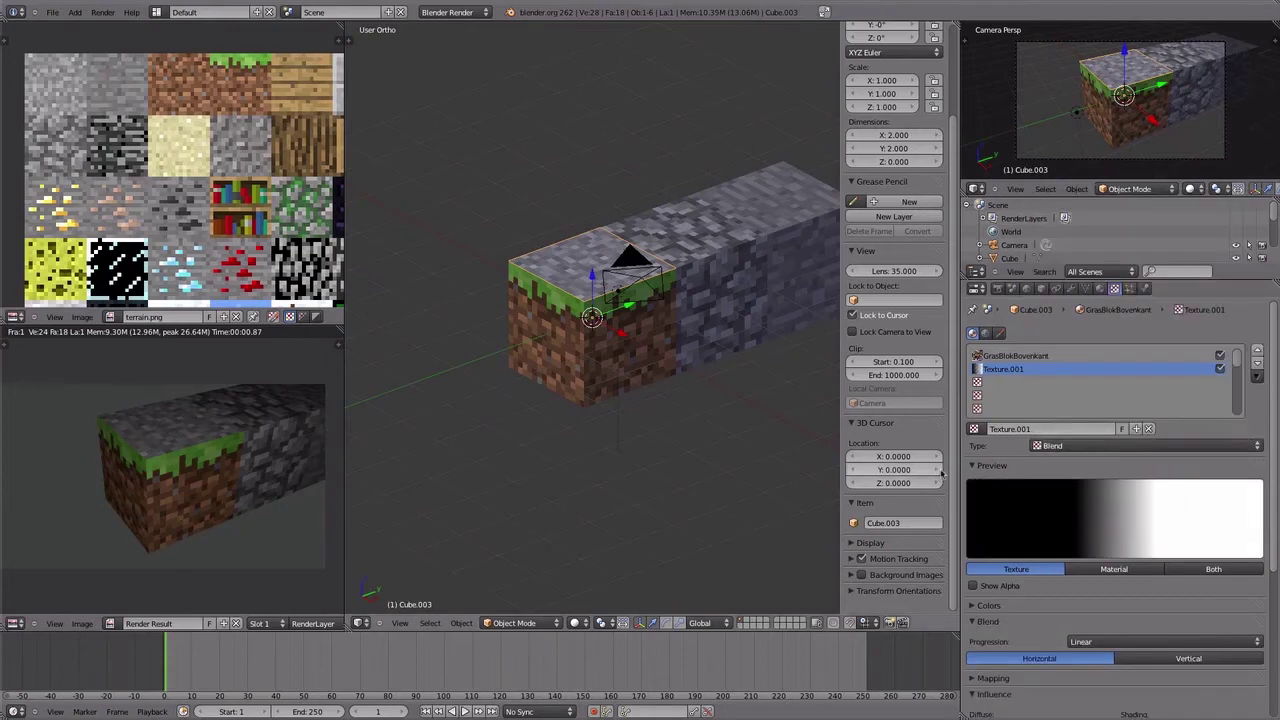
{"action": "scroll", "coordinate": [988, 475], "scroll_direction": "down", "scroll_amount": 2}
{"action": "scroll", "coordinate": [988, 560], "scroll_direction": "down", "scroll_amount": 2}
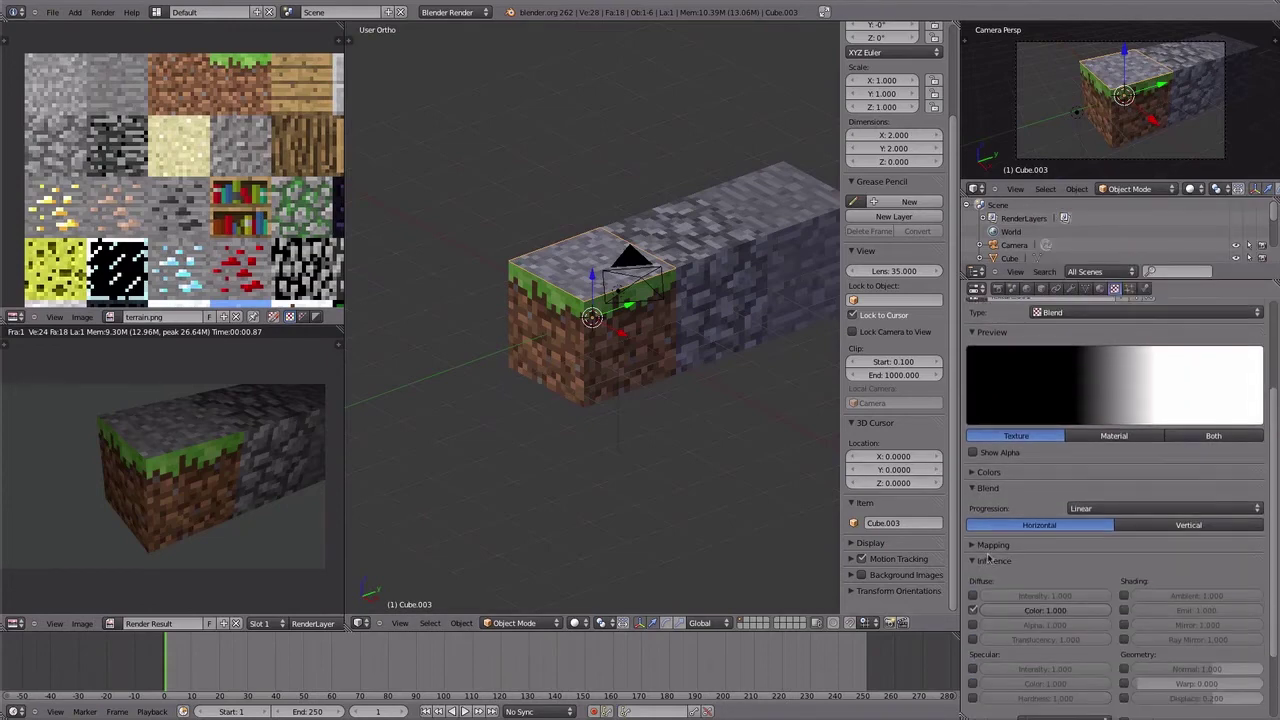
- Enable the texture's colour ramp, remove the black stop and make the remaining stop bright green
{"action": "left_click", "coordinate": [986, 474]}
{"action": "left_click", "coordinate": [974, 492]}
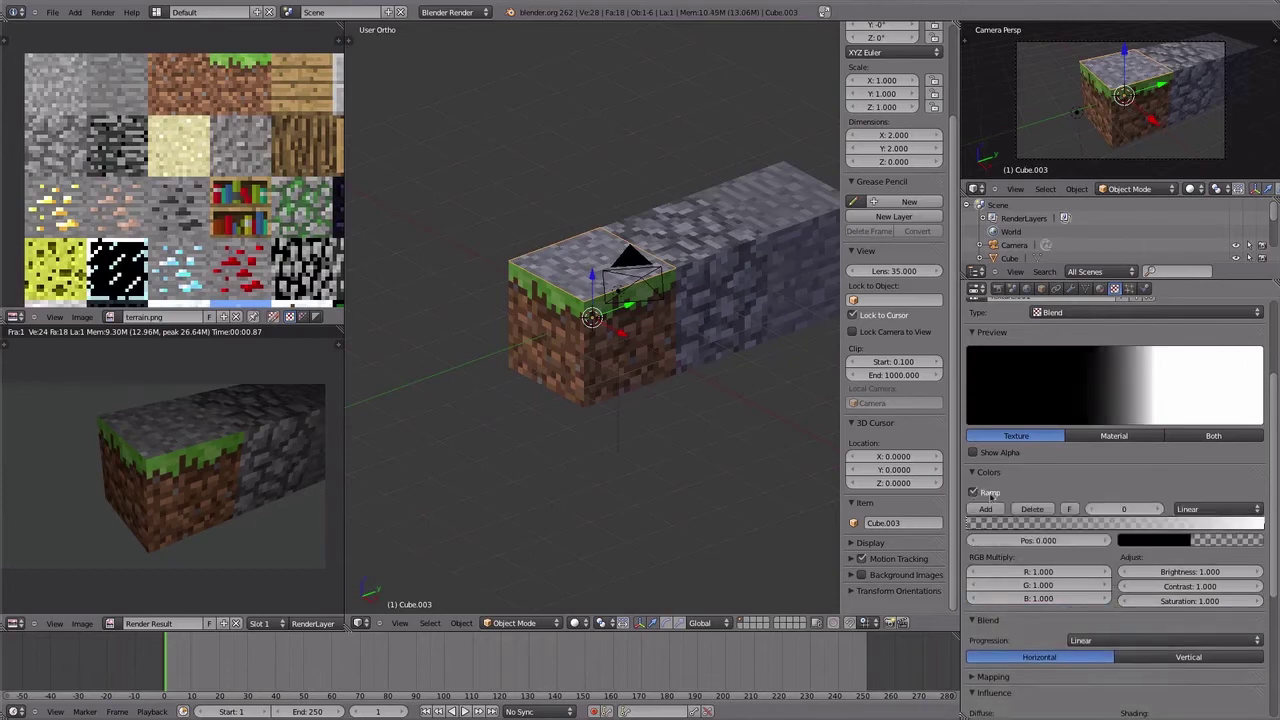
{"action": "left_click", "coordinate": [1032, 509]}
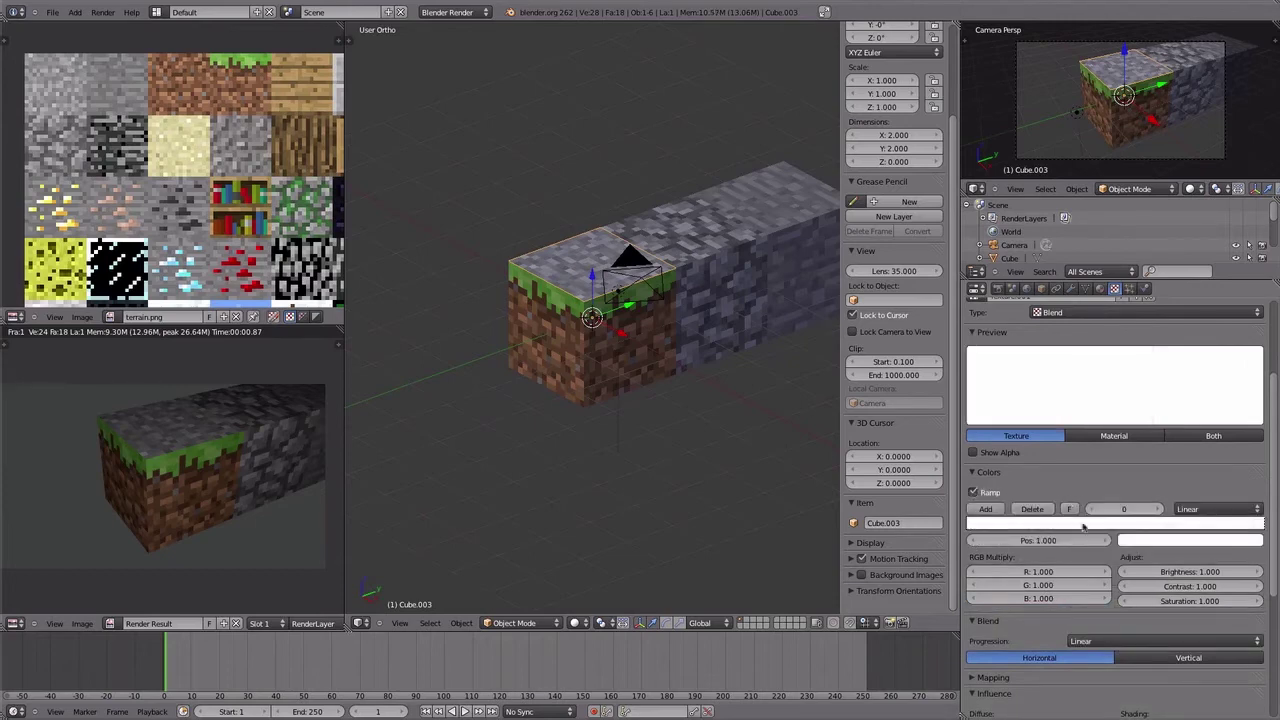
{"action": "left_click", "coordinate": [1169, 546]}
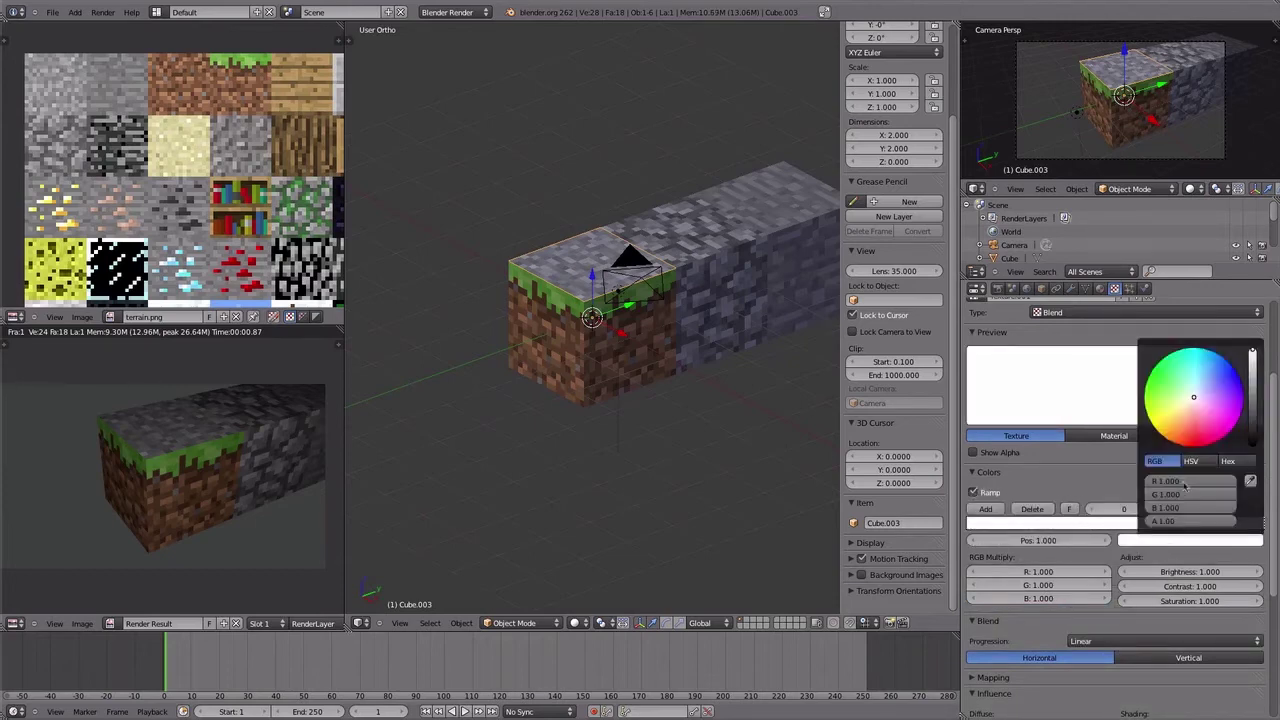
{"action": "left_click_drag", "start_coordinate": [1169, 372], "coordinate": [1106, 374]}
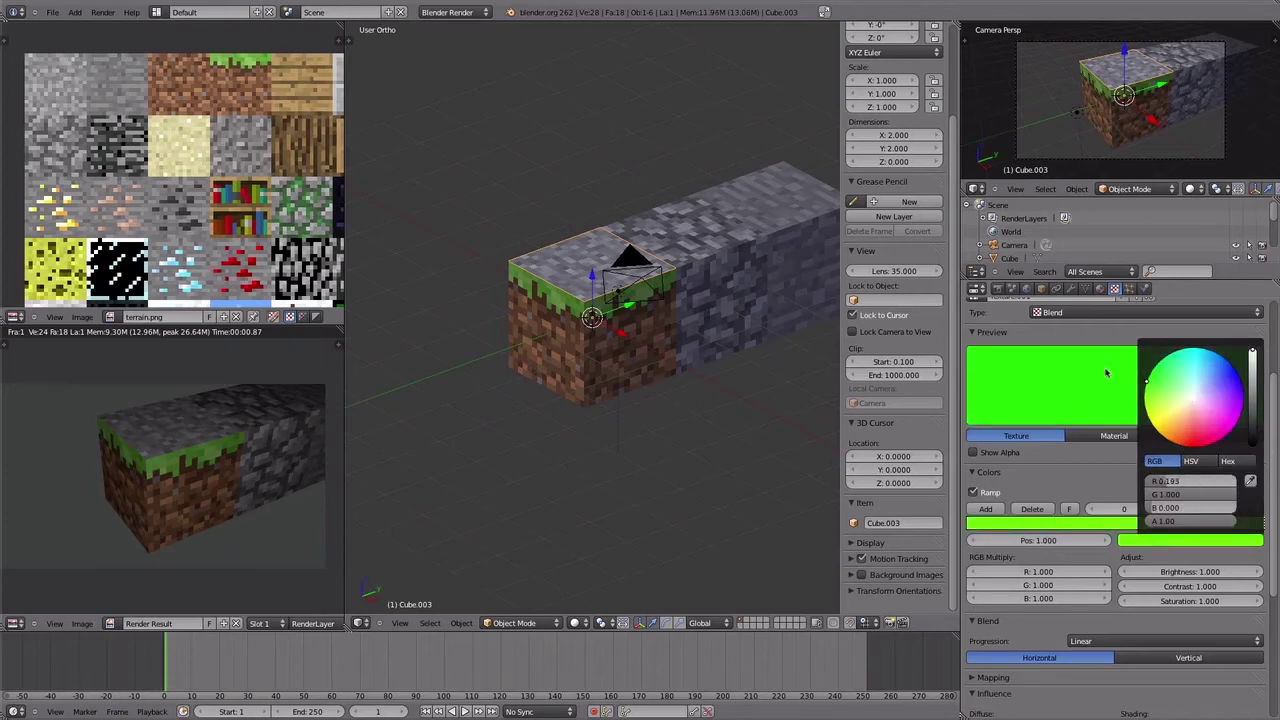
{"action": "left_click", "coordinate": [1124, 362]}
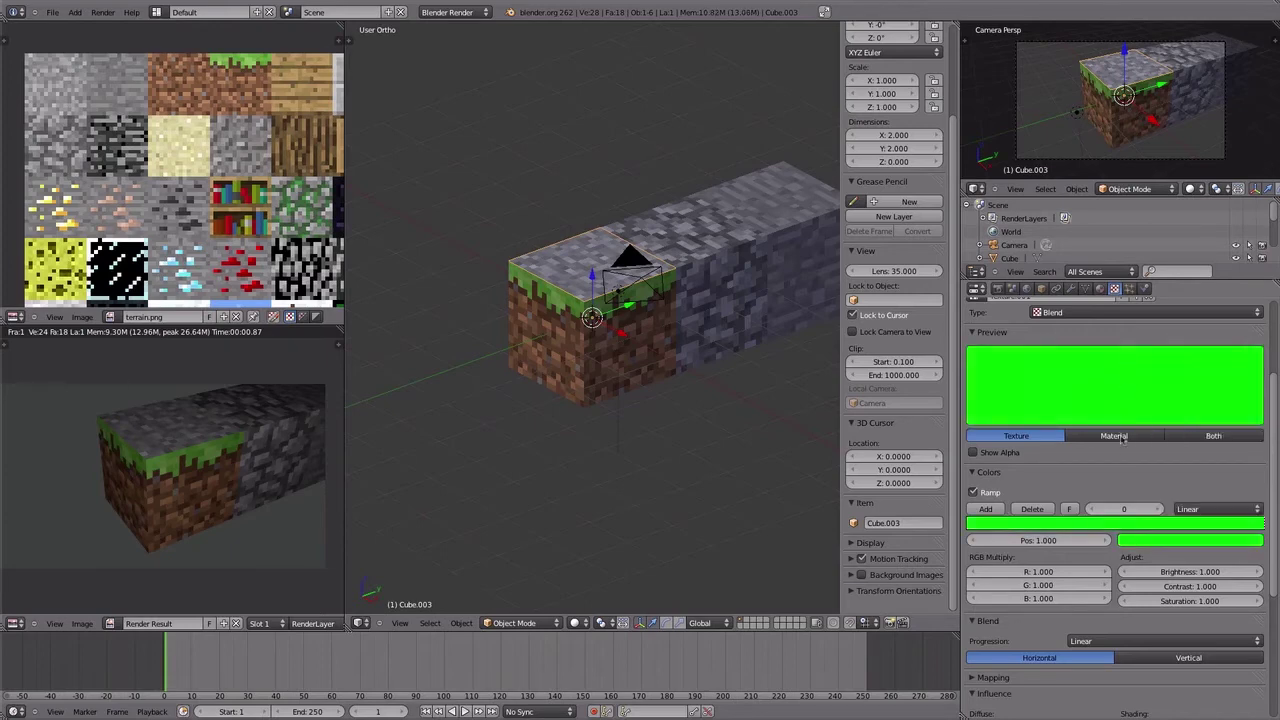
{"action": "left_click", "coordinate": [988, 472]}
{"action": "scroll", "coordinate": [985, 480], "scroll_direction": "down", "scroll_amount": 2}
{"action": "left_click", "coordinate": [985, 470]}
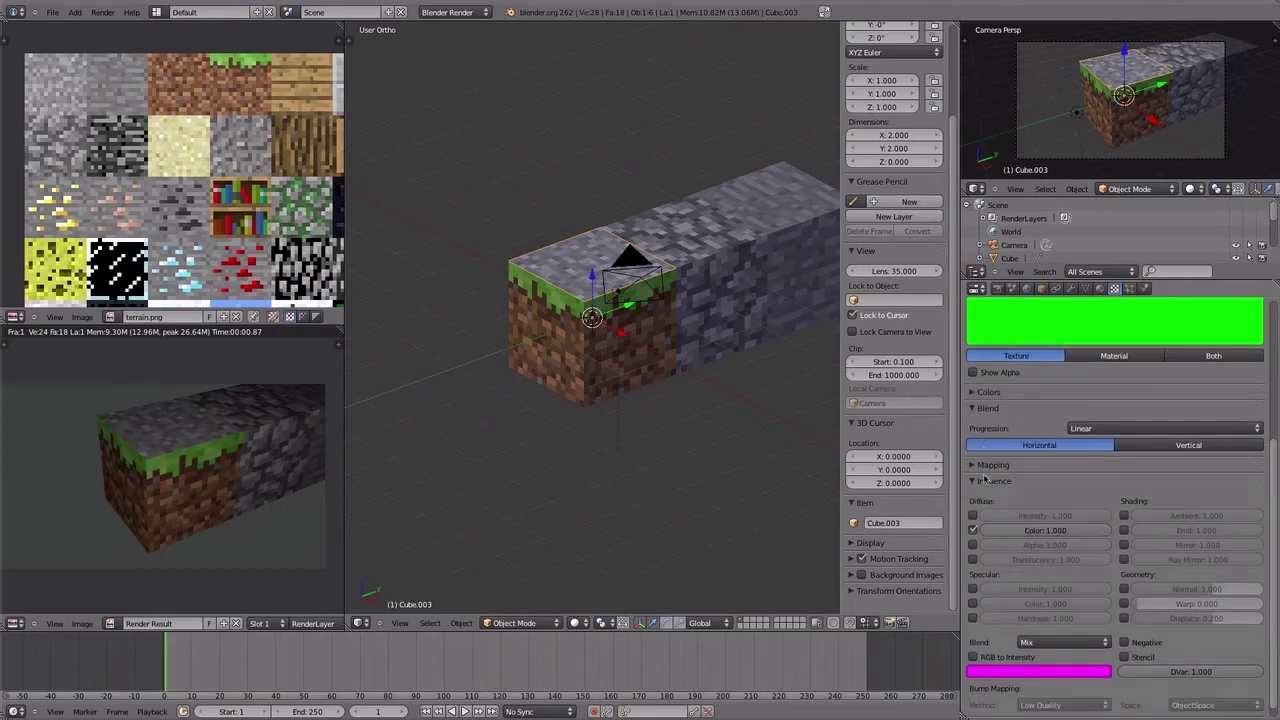
- Set the texture's Influence blend mode to Multiply and save over the blend file
{"action": "left_click", "coordinate": [1029, 631]}
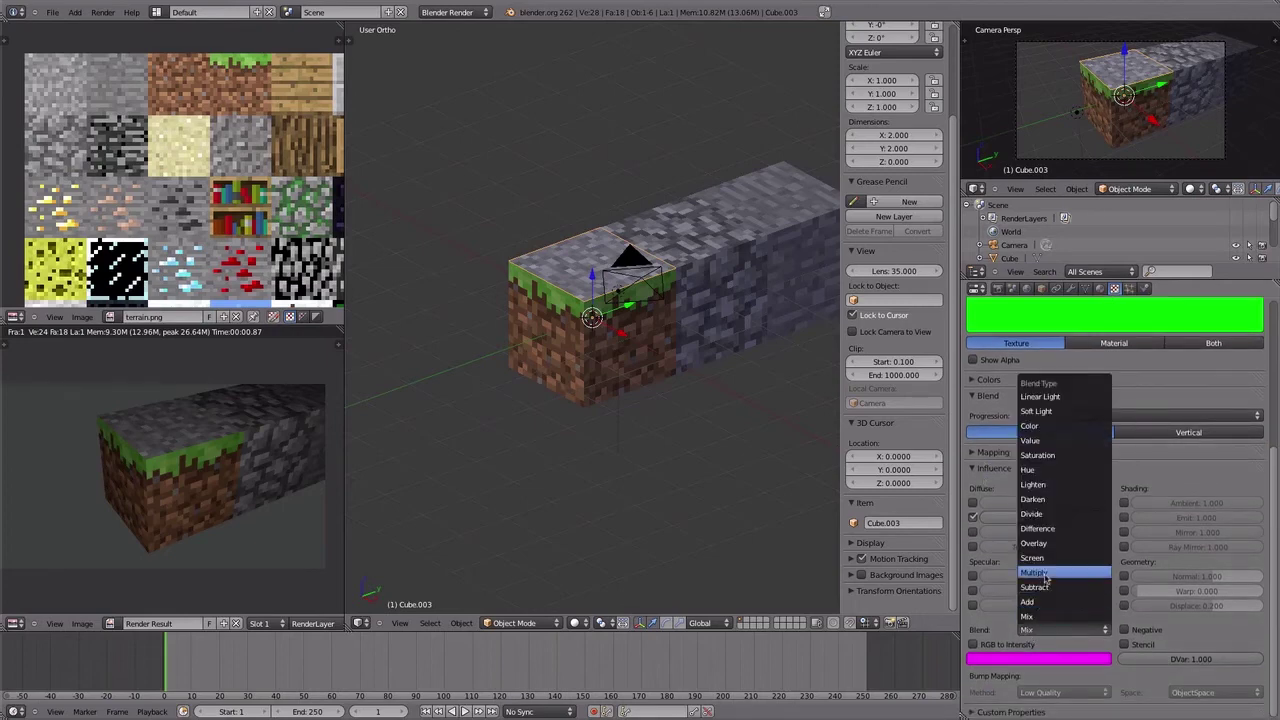
{"action": "left_click", "coordinate": [1034, 578]}
{"action": "key", "text": "x"}
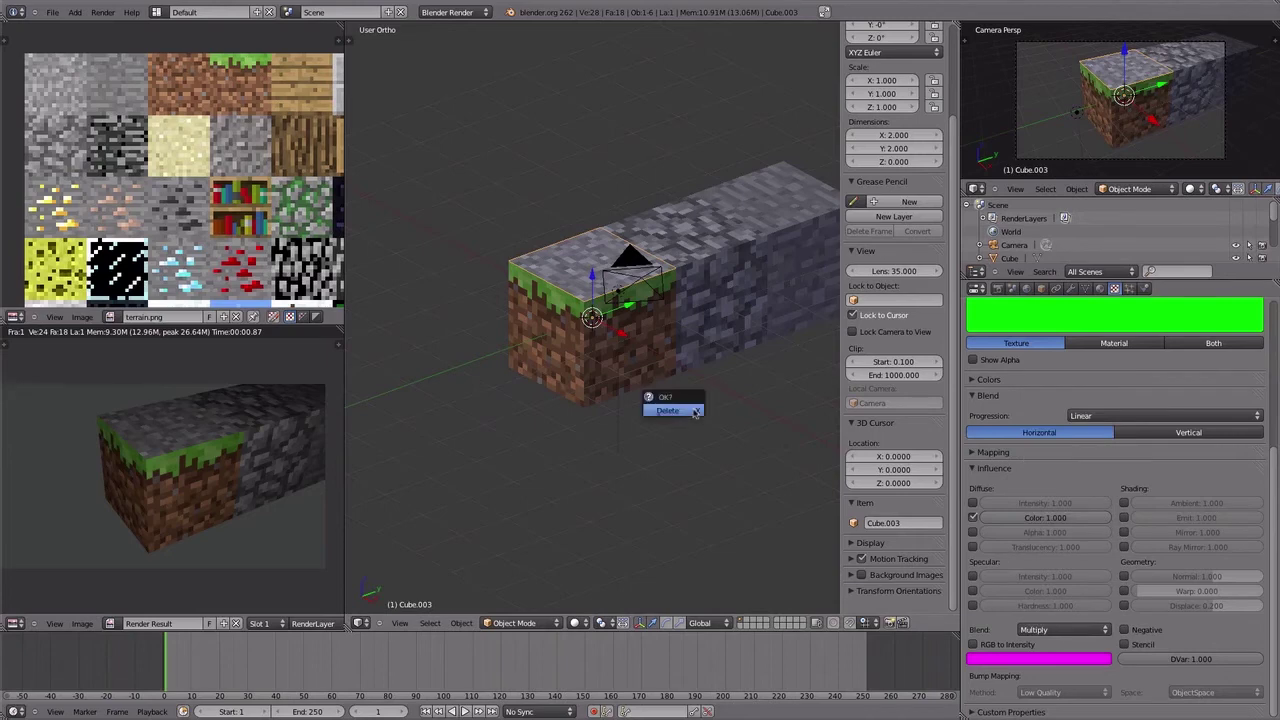
{"action": "key", "text": "ctrl+s"}
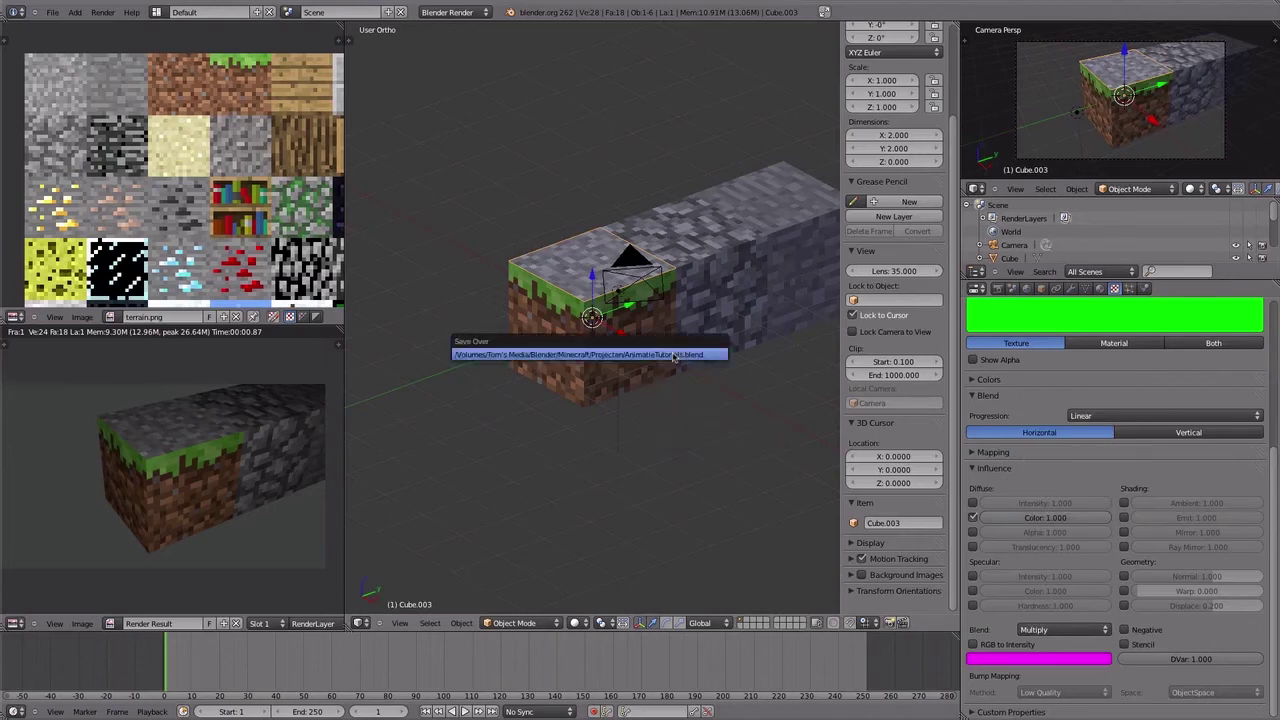
{"action": "left_click", "coordinate": [675, 357]}
- Render the grass block with F12 and zoom into its green-tinted top
{"action": "key", "text": "F12"}
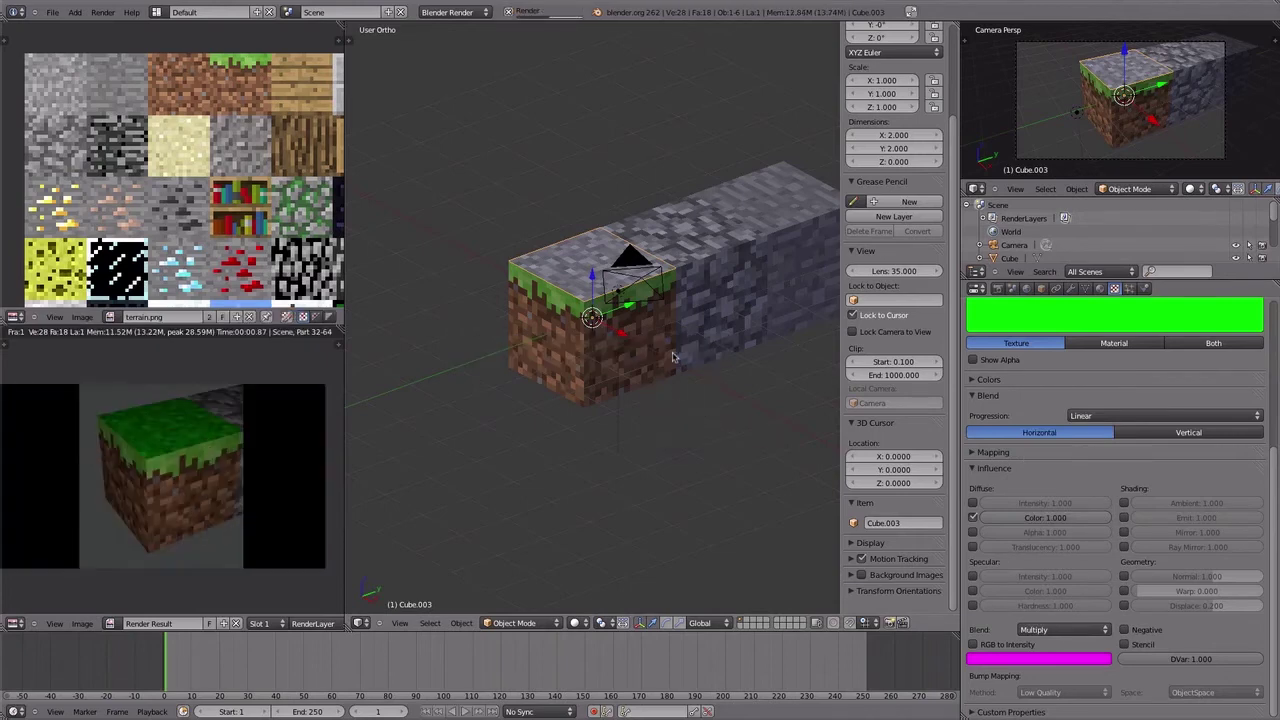
{"action": "scroll", "coordinate": [204, 438], "scroll_direction": "up", "scroll_amount": 2}
{"action": "scroll", "coordinate": [204, 438], "scroll_direction": "up", "scroll_amount": 2}
{"action": "middle_click_drag", "start_coordinate": [204, 438], "coordinate": [255, 550]}
{"action": "scroll", "coordinate": [258, 552], "scroll_direction": "up", "scroll_amount": 1}
{"action": "scroll", "coordinate": [258, 525], "scroll_direction": "down", "scroll_amount": 2}
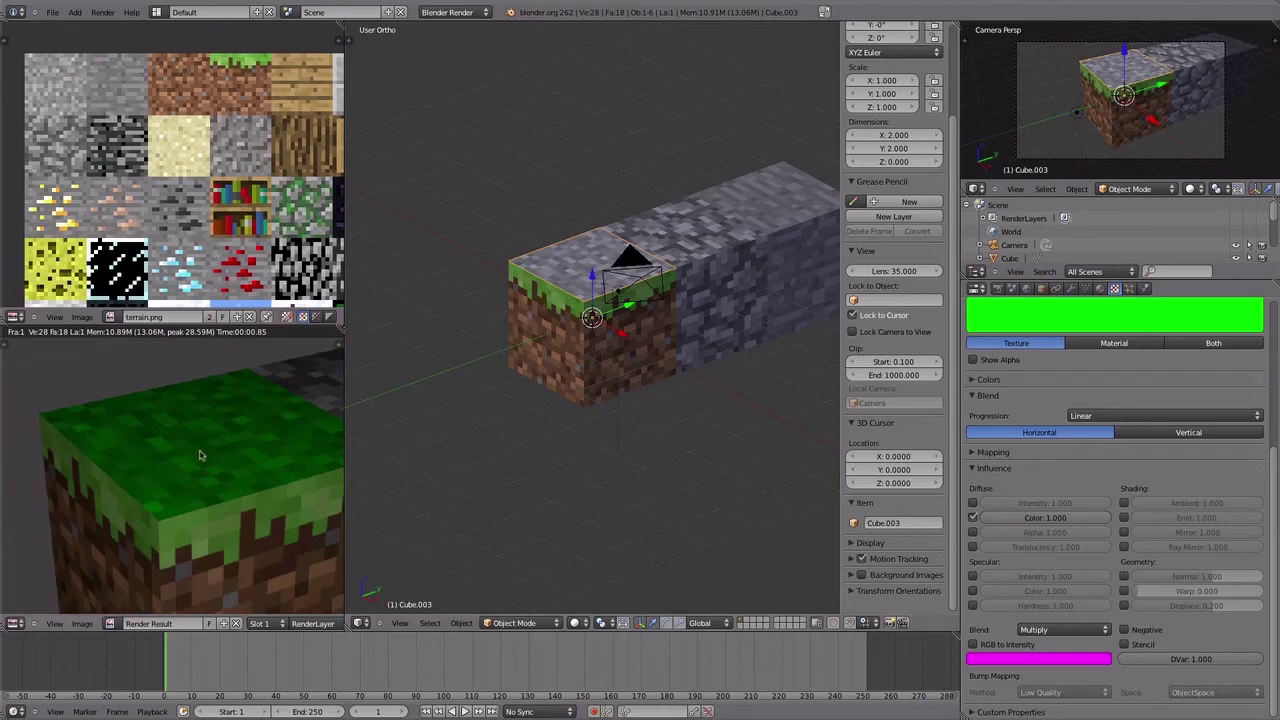
{"action": "scroll", "coordinate": [202, 455], "scroll_direction": "down", "scroll_amount": 2}
{"action": "middle_click_drag", "start_coordinate": [216, 119], "coordinate": [101, 89]}
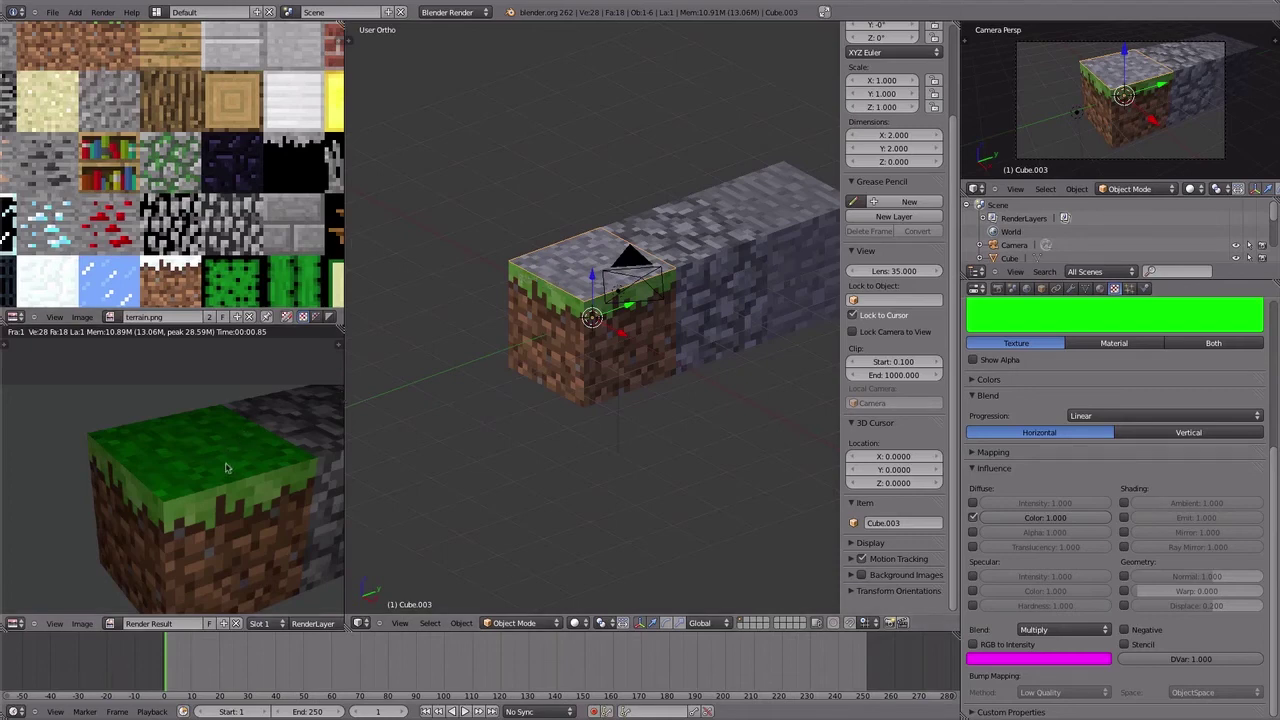
- Shift the ramp stop's green to a softer shade and re-render the block
{"action": "scroll", "coordinate": [1183, 420], "scroll_direction": "up", "scroll_amount": 2}
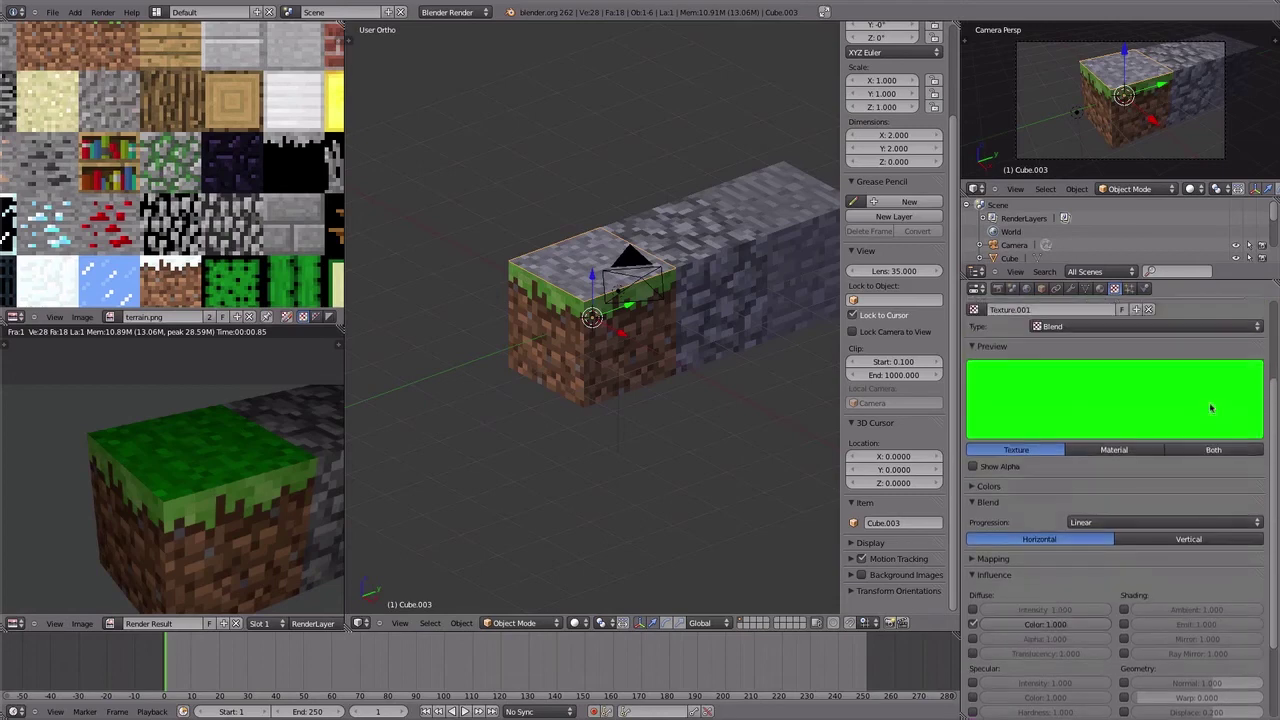
{"action": "scroll", "coordinate": [1206, 400], "scroll_direction": "up", "scroll_amount": 3}
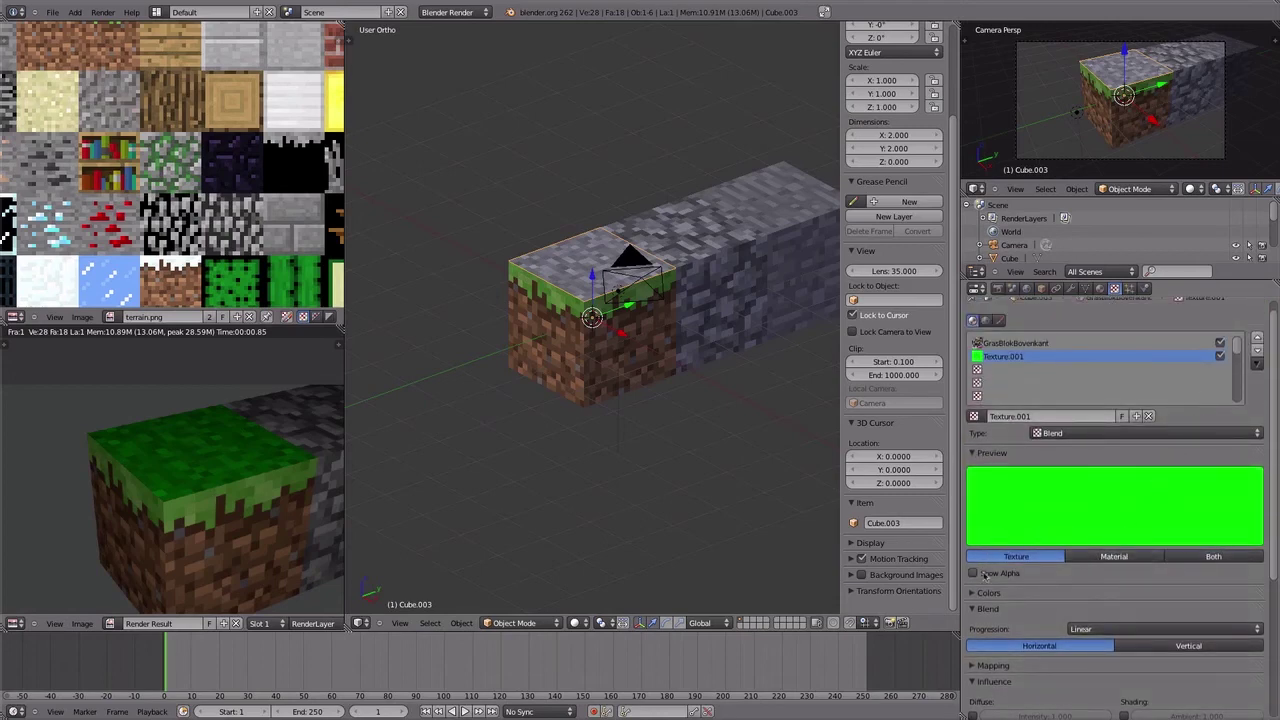
{"action": "left_click", "coordinate": [986, 592]}
{"action": "left_click", "coordinate": [1208, 658]}
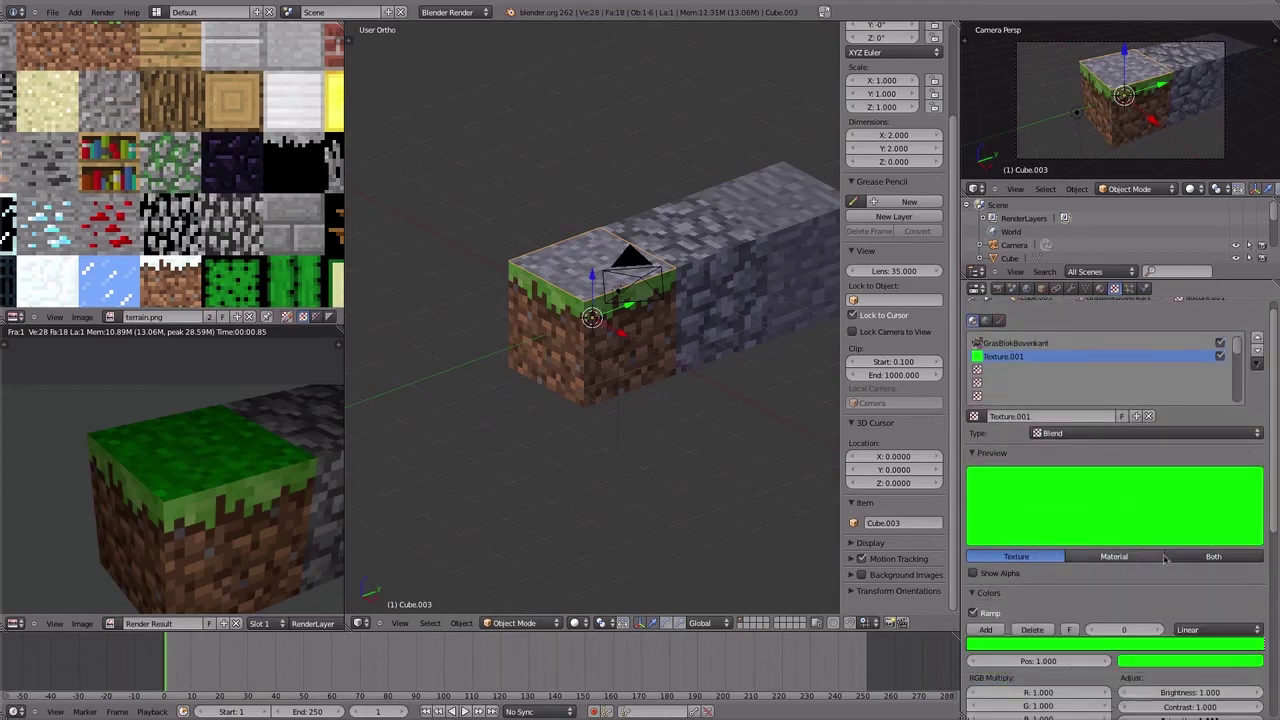
{"action": "left_click", "coordinate": [1181, 667]}
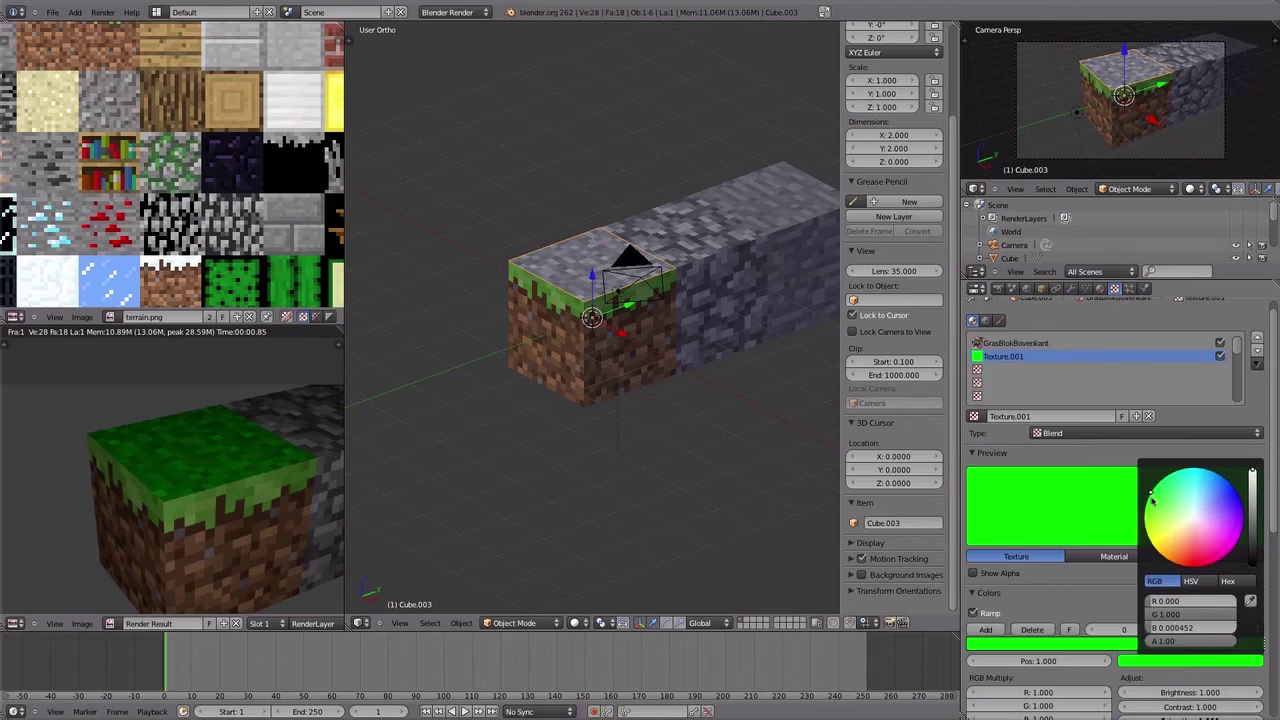
{"action": "left_click_drag", "start_coordinate": [1151, 495], "coordinate": [1153, 501]}
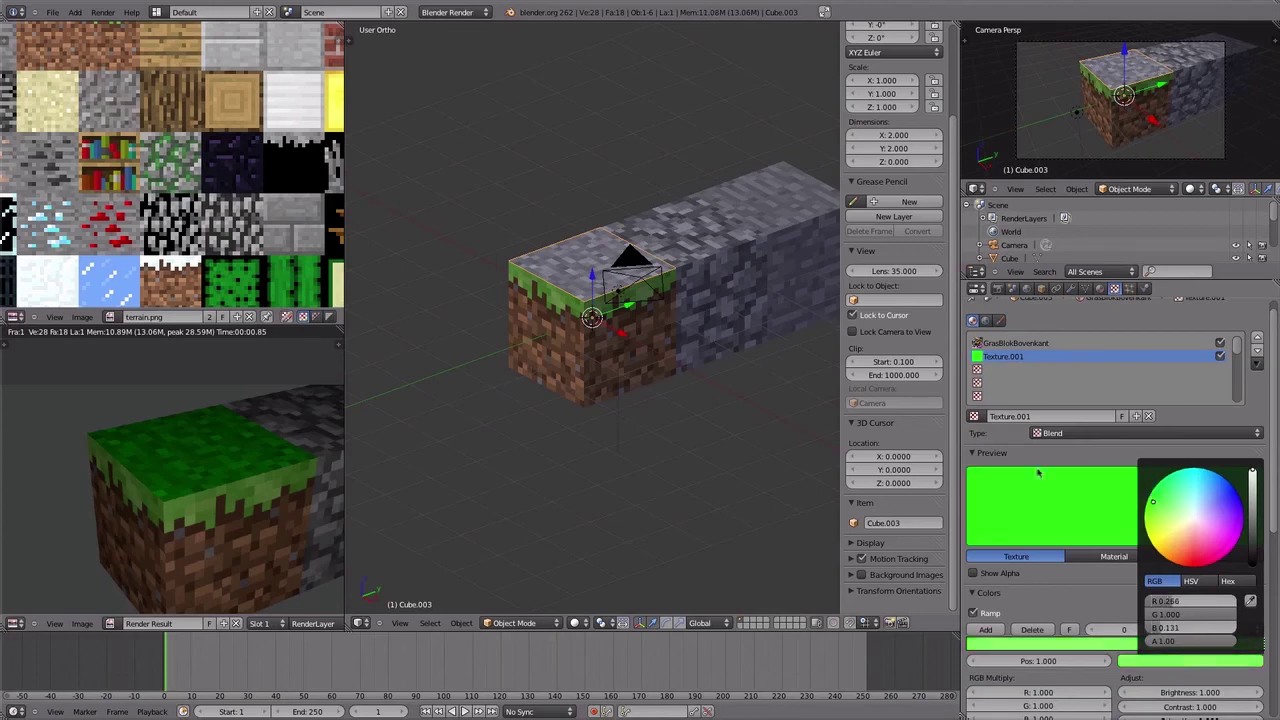
{"action": "key", "text": "F12"}
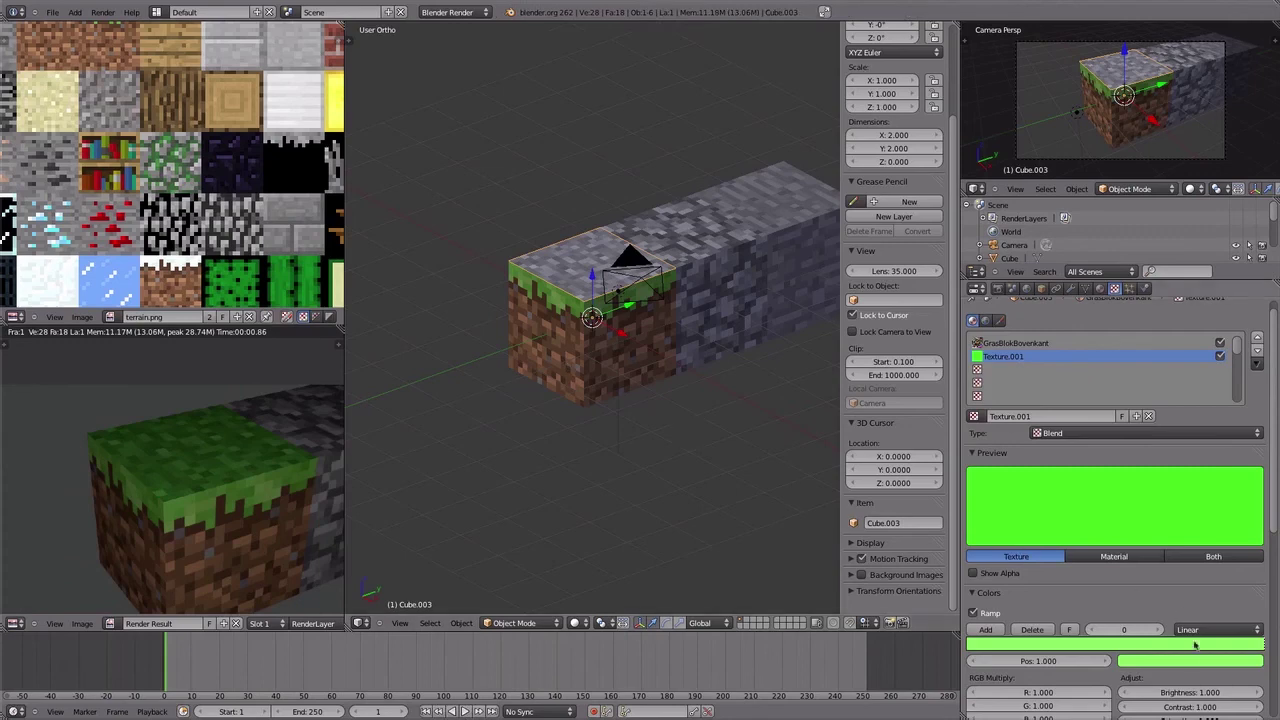
- Fine-tune the green tint slightly, render again and save the blend file
{"action": "left_click", "coordinate": [1195, 661]}
{"action": "left_click_drag", "start_coordinate": [1155, 505], "coordinate": [1157, 507]}
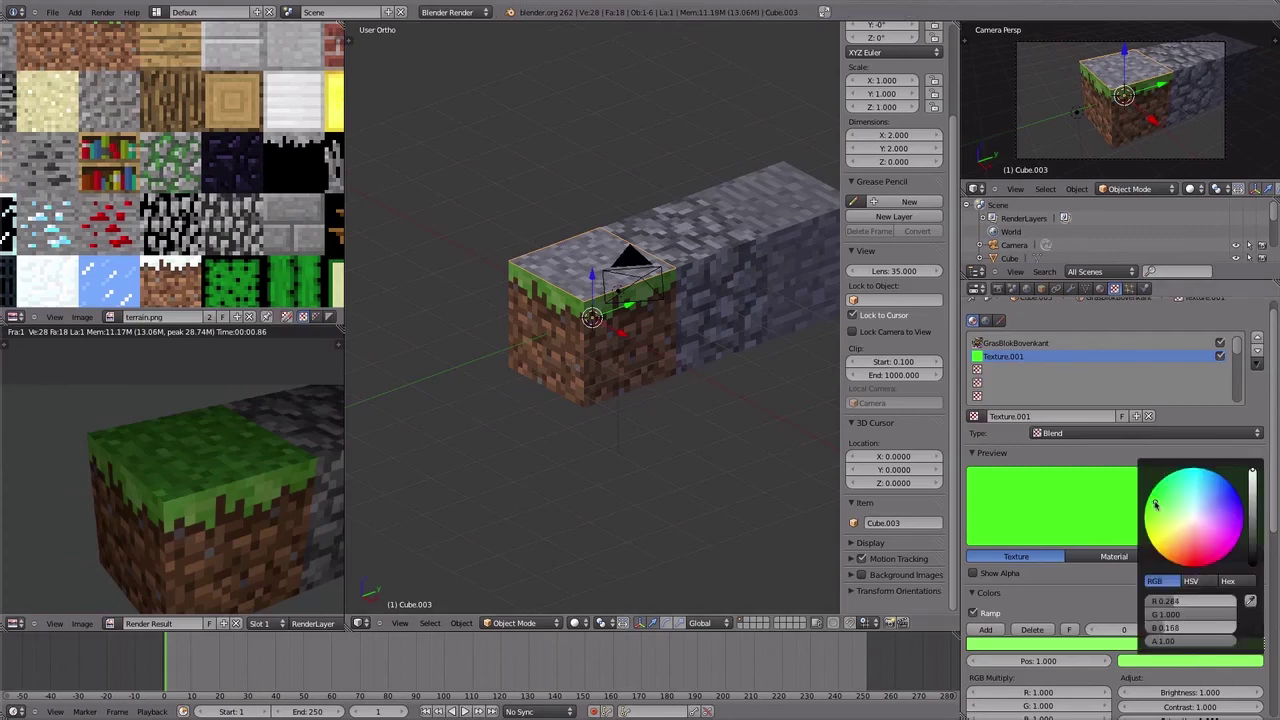
{"action": "key", "text": "F12"}
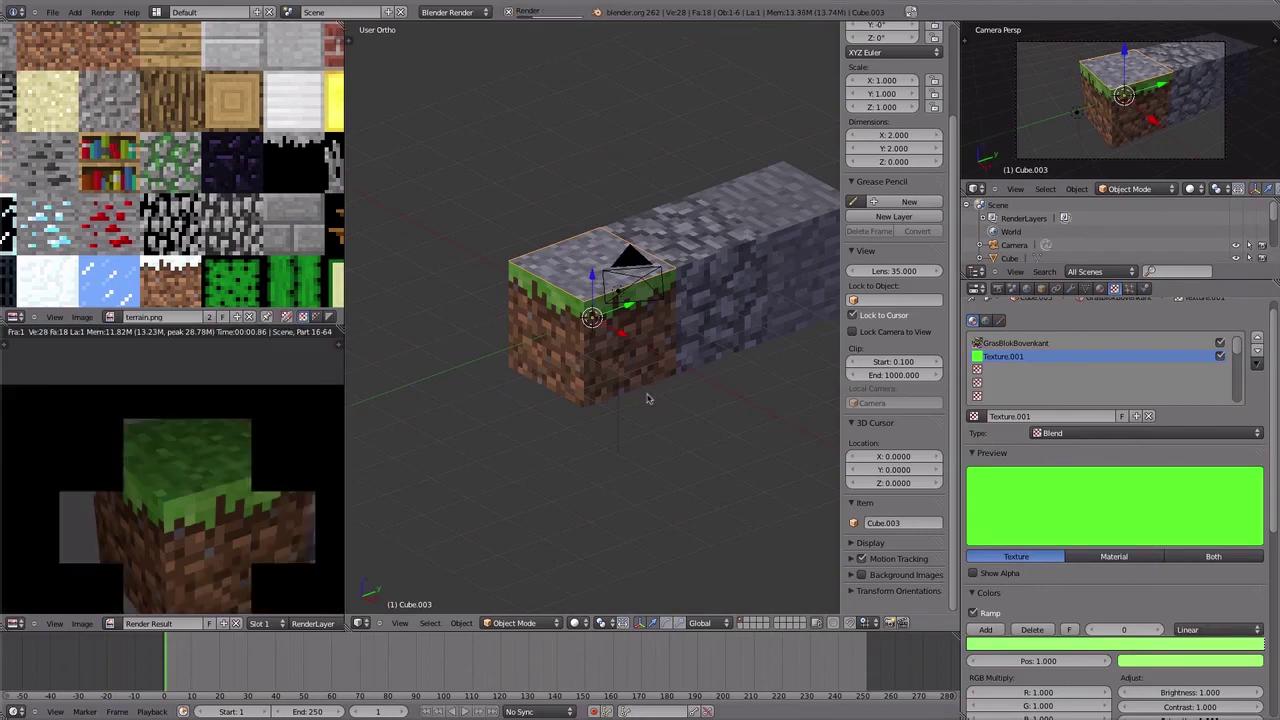
{"action": "key", "text": "ctrl+q"}
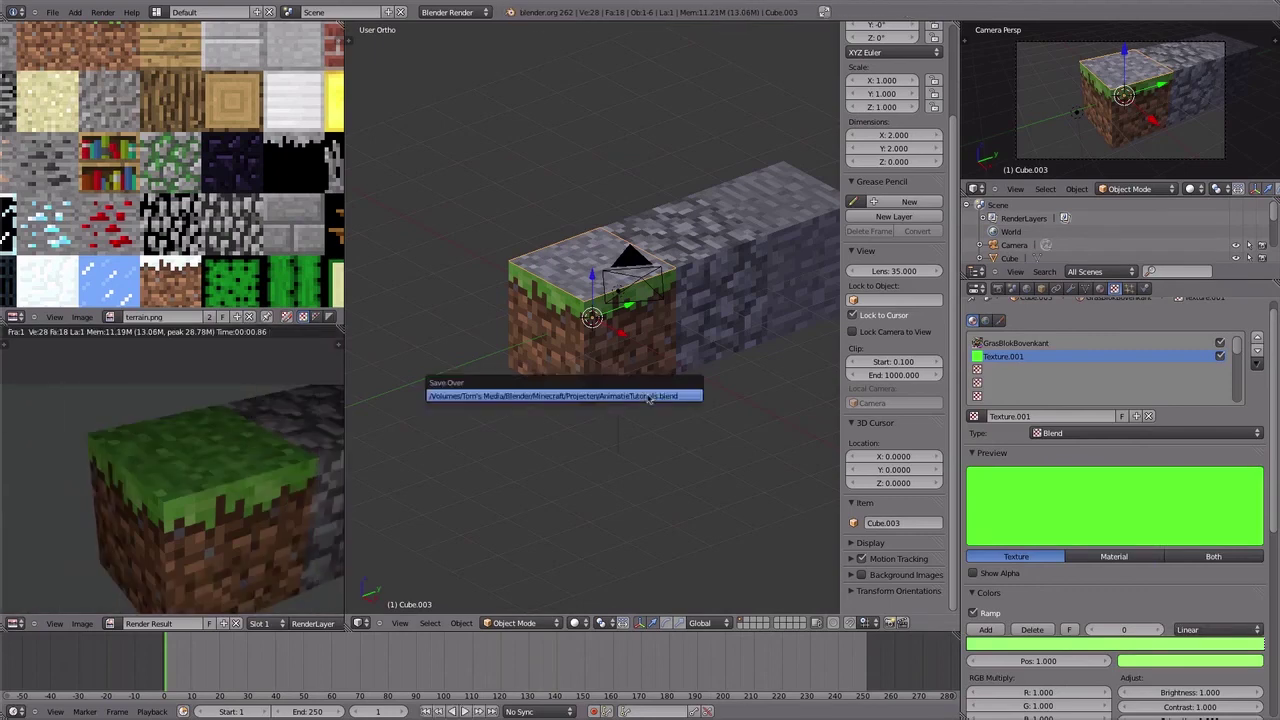
{"action": "scroll", "coordinate": [563, 357], "scroll_direction": "down", "scroll_amount": 2}
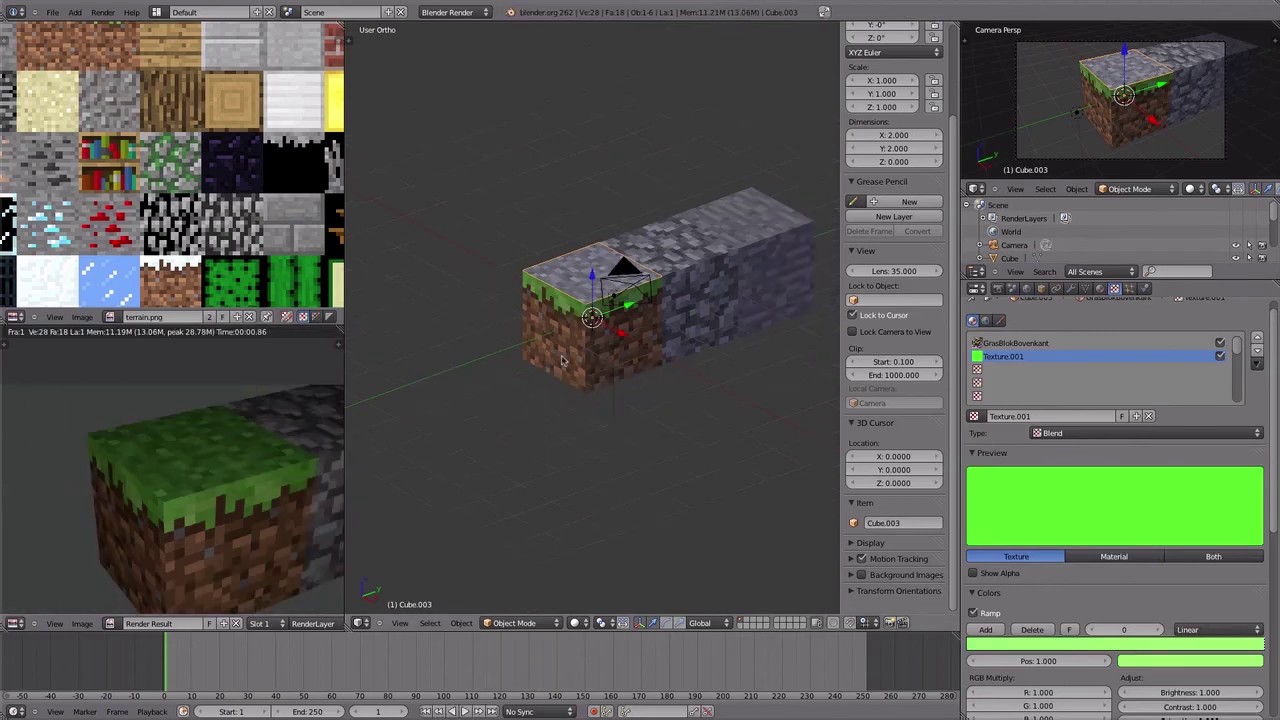
{"action": "scroll", "coordinate": [563, 357], "scroll_direction": "down", "scroll_amount": 3}
{"action": "scroll", "coordinate": [563, 357], "scroll_direction": "down", "scroll_amount": 2}
{"action": "key", "text": "Tab"}
{"action": "key", "text": "Tab"}
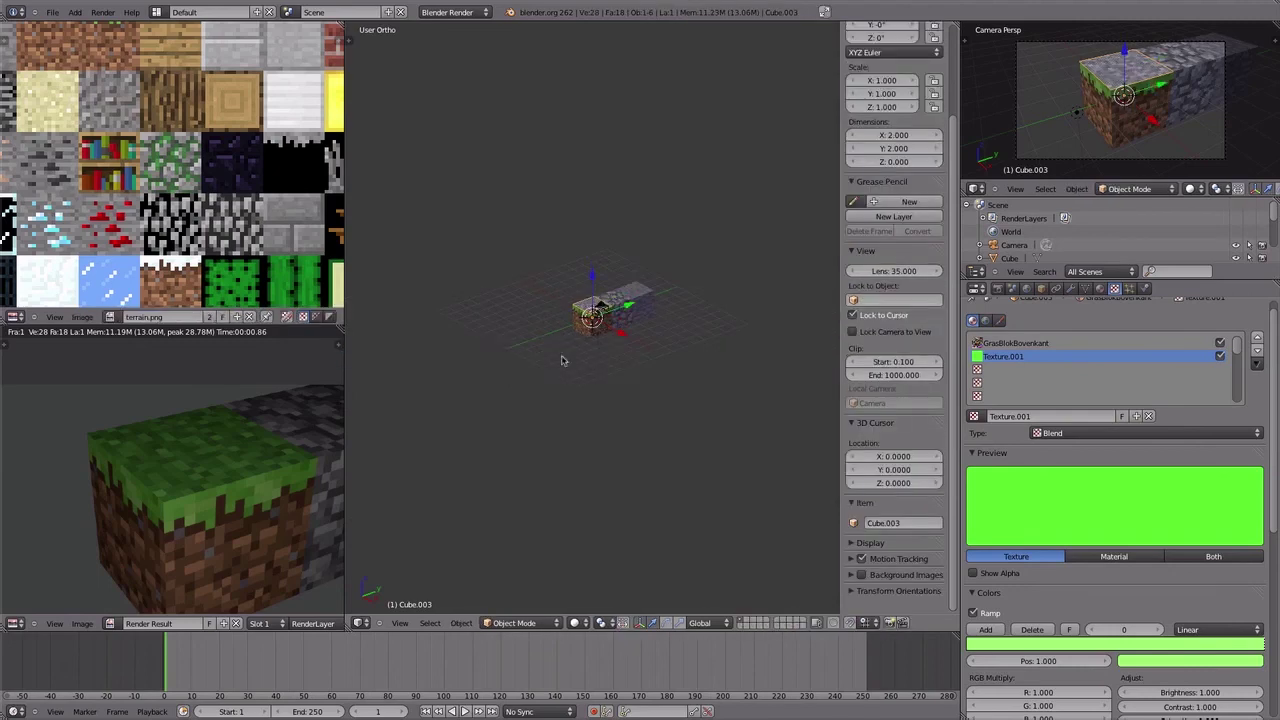
{"action": "scroll", "coordinate": [563, 360], "scroll_direction": "up", "scroll_amount": 3}
{"action": "scroll", "coordinate": [563, 360], "scroll_direction": "up", "scroll_amount": 4}
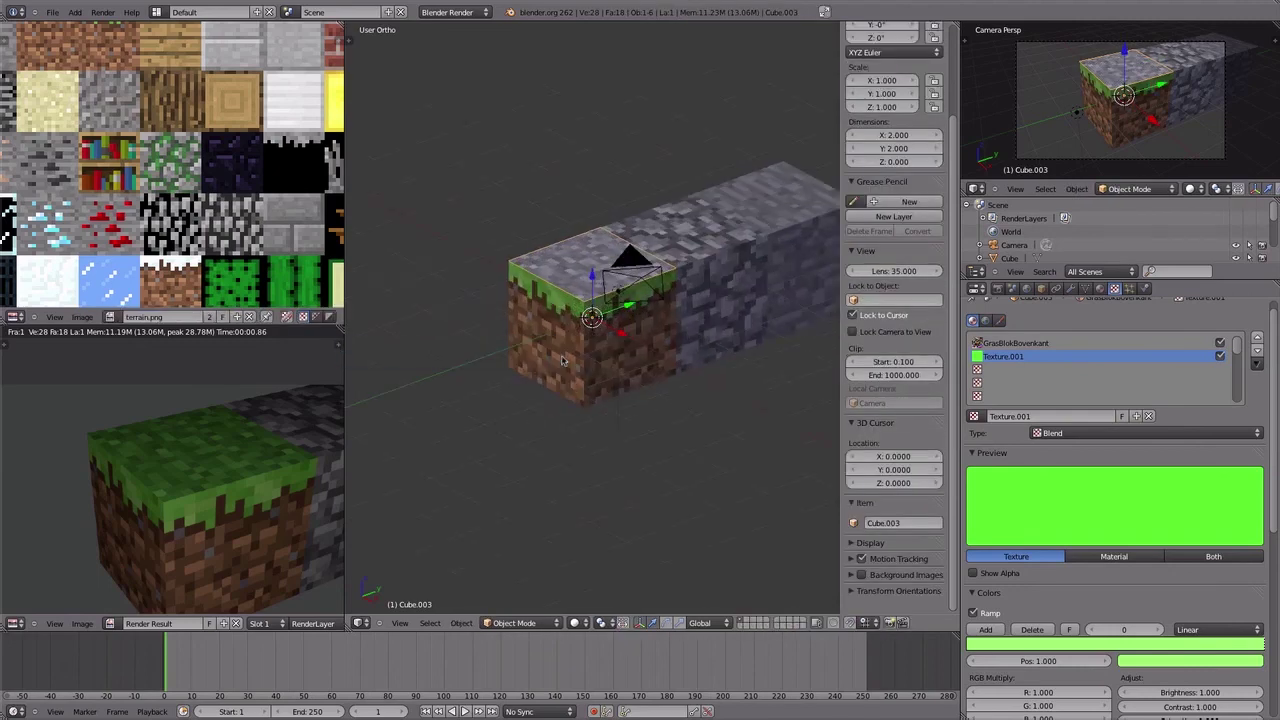